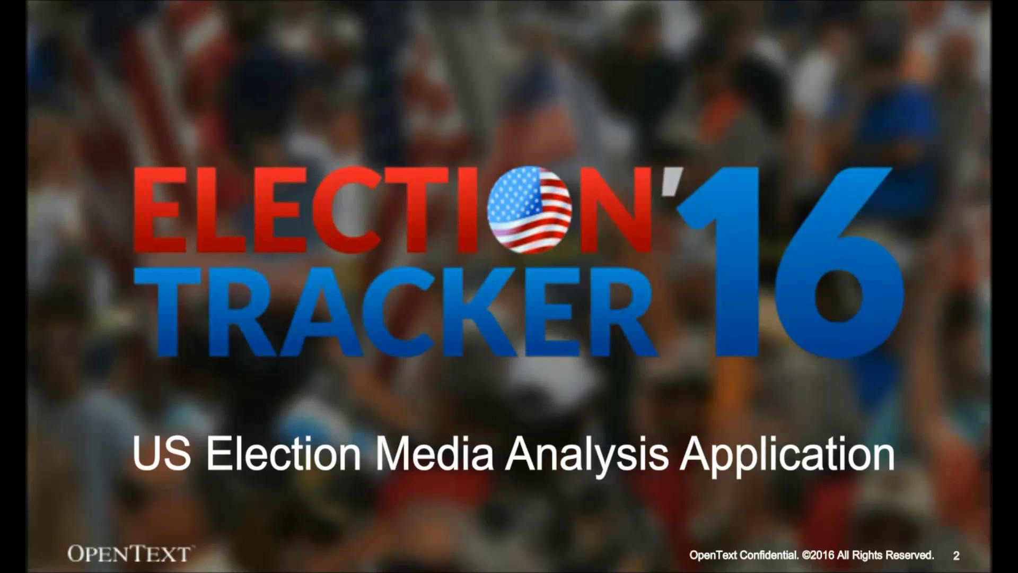
key(Right)
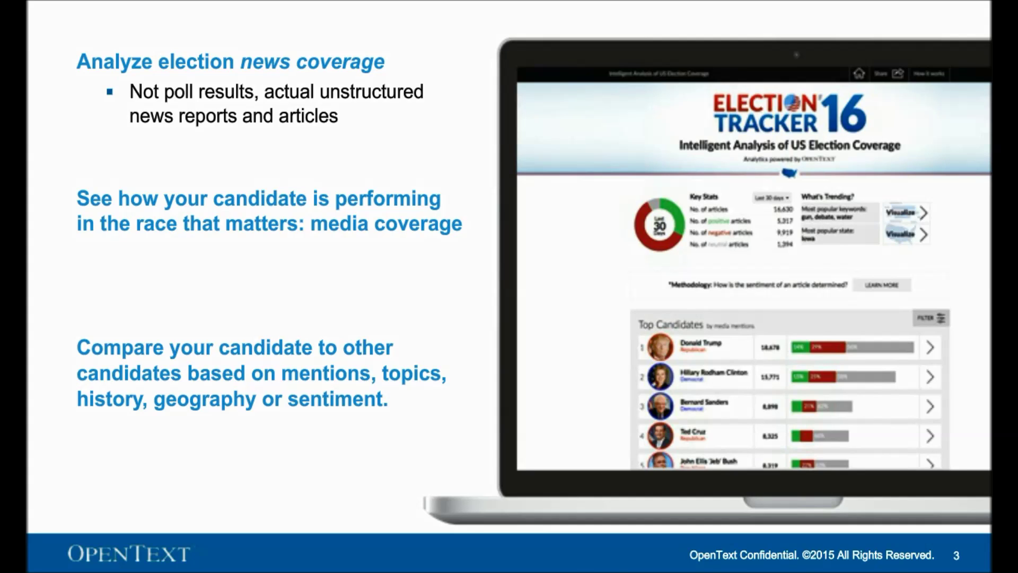
key(Right)
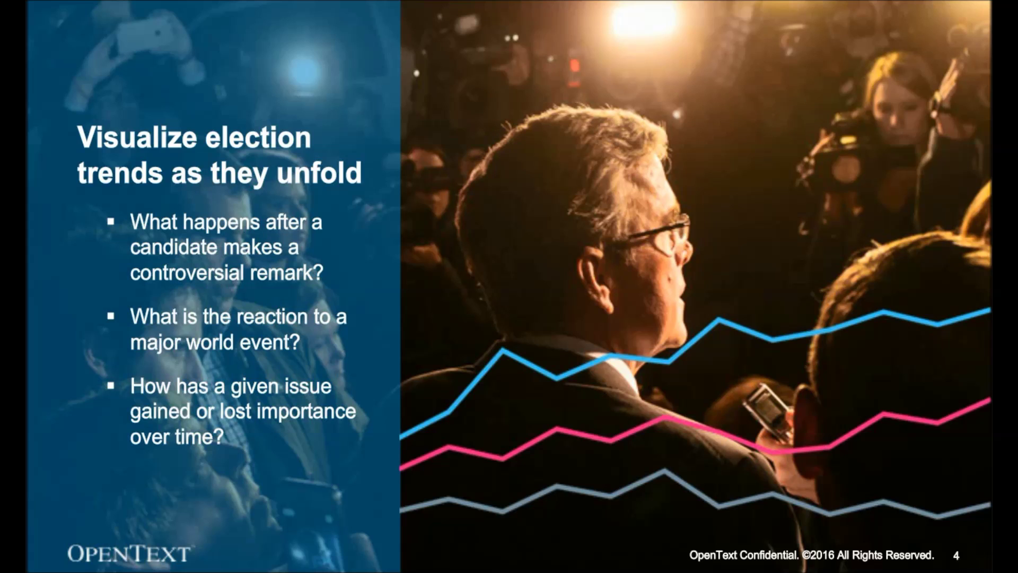
- Switch from the slides to the browser with the Election Tracker '16 site and show it in full screen
key(alt+Tab)
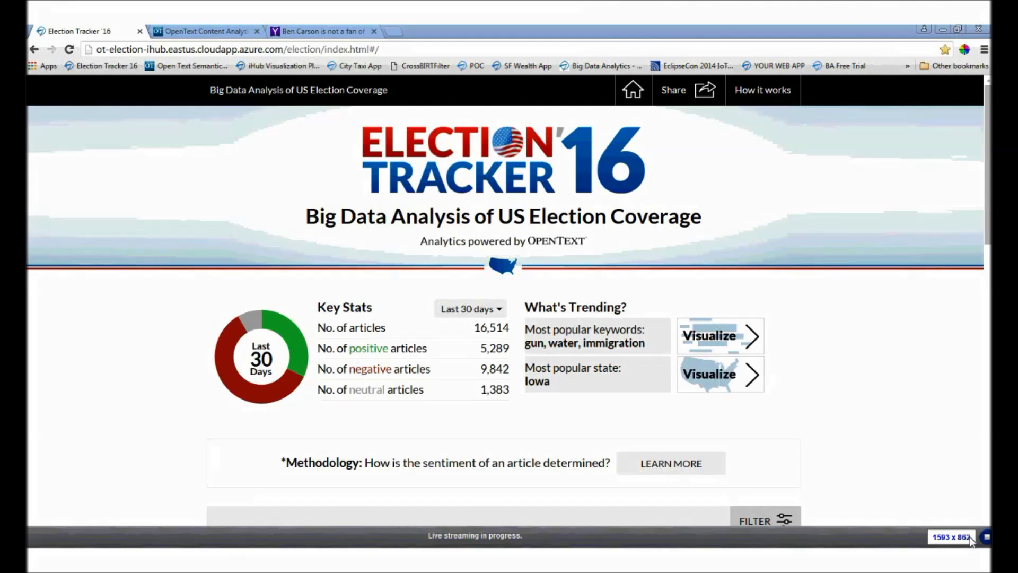
key(F11)
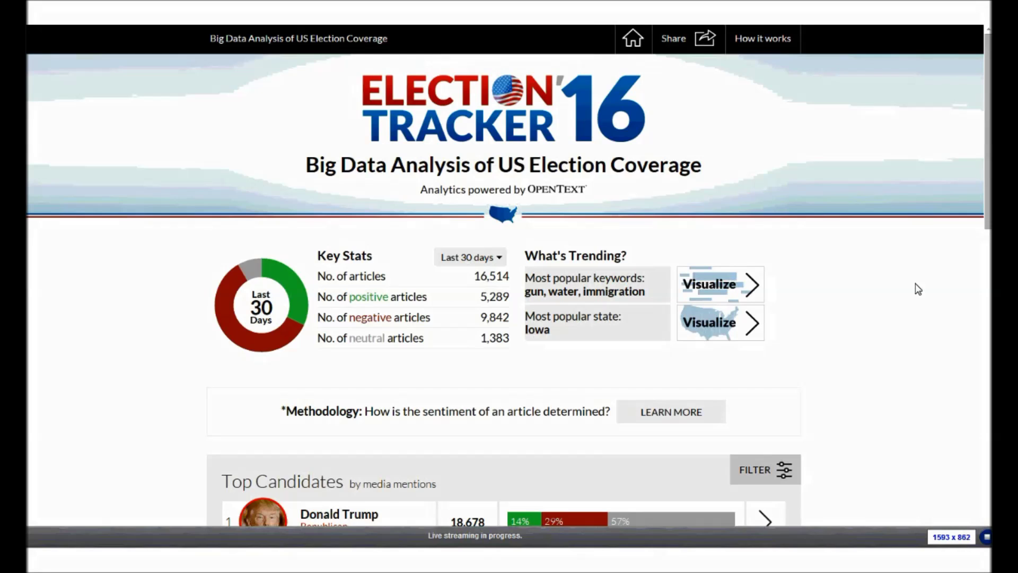
- Look through the home page's key stats, Top Candidates, Top Topics and Media Breakdown sections, ending back at the start of the page
scroll(919, 289, down, 1)
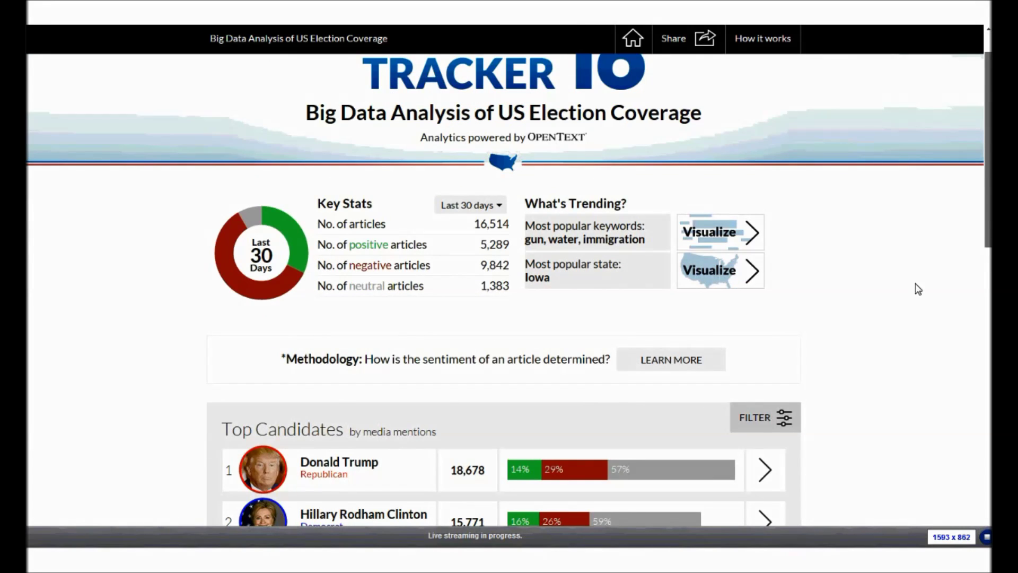
scroll(919, 289, down, 5)
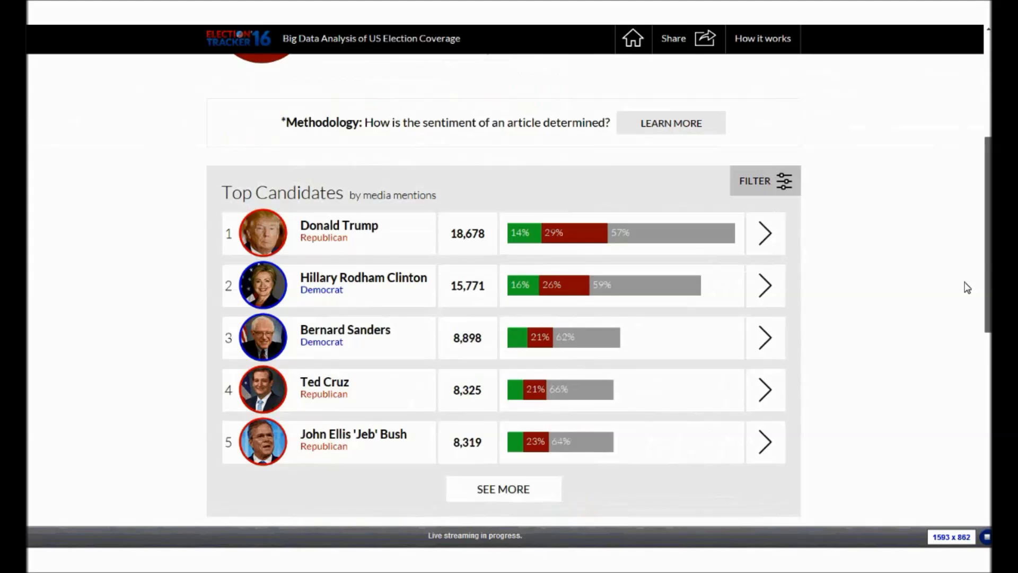
scroll(959, 317, down, 5)
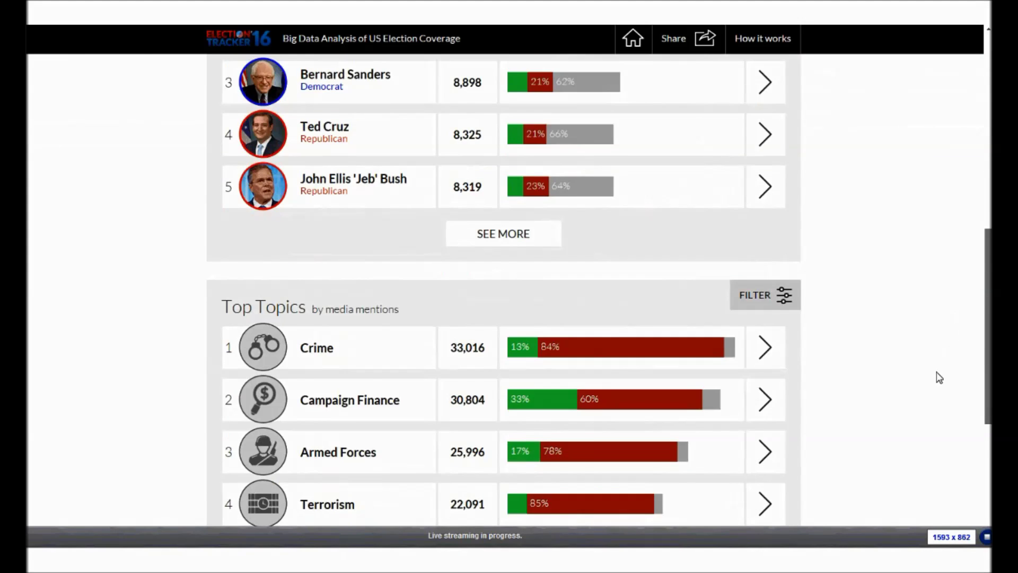
scroll(939, 413, down, 3)
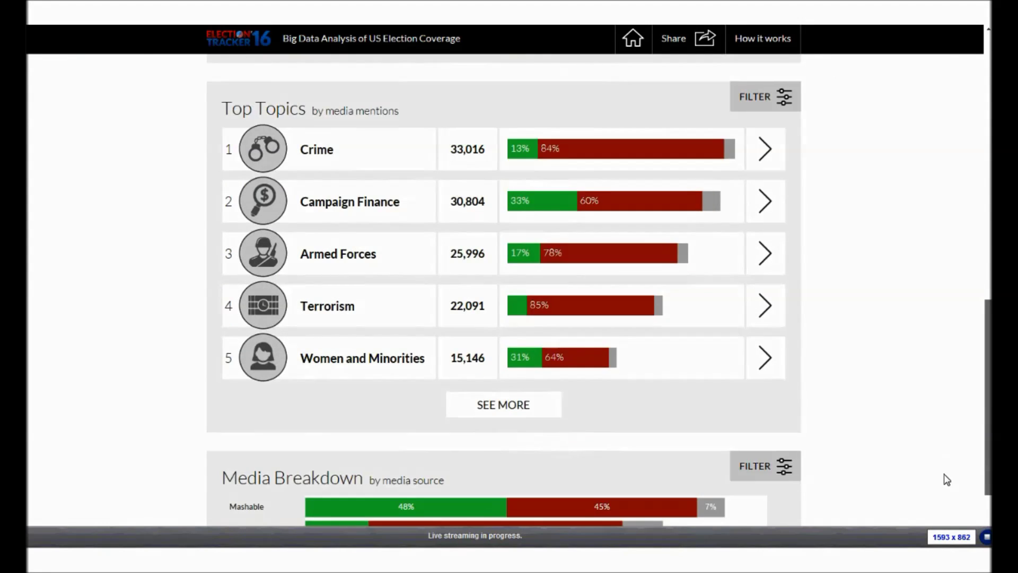
scroll(948, 444, up, 2)
scroll(948, 443, up, 8)
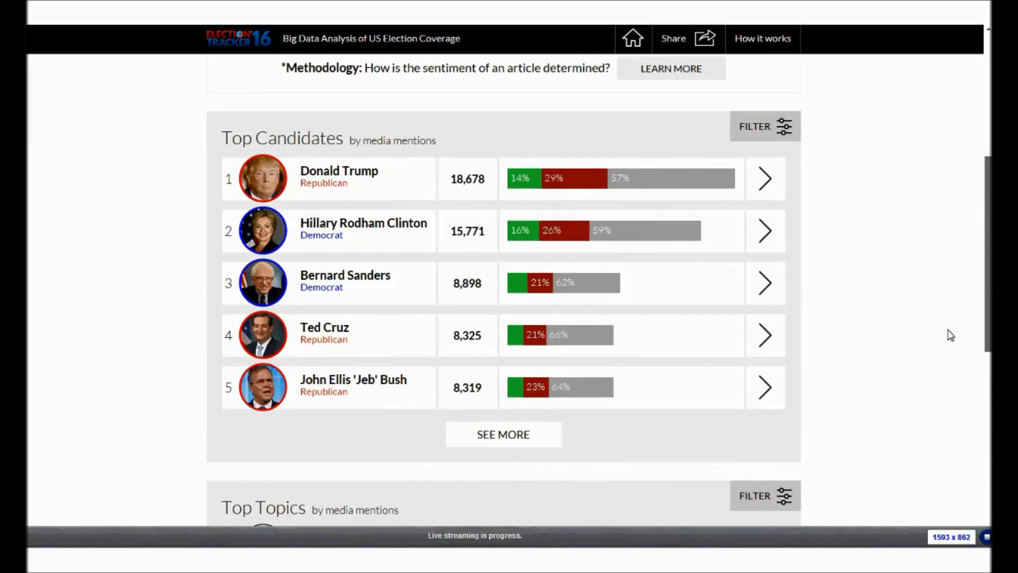
scroll(956, 293, up, 4)
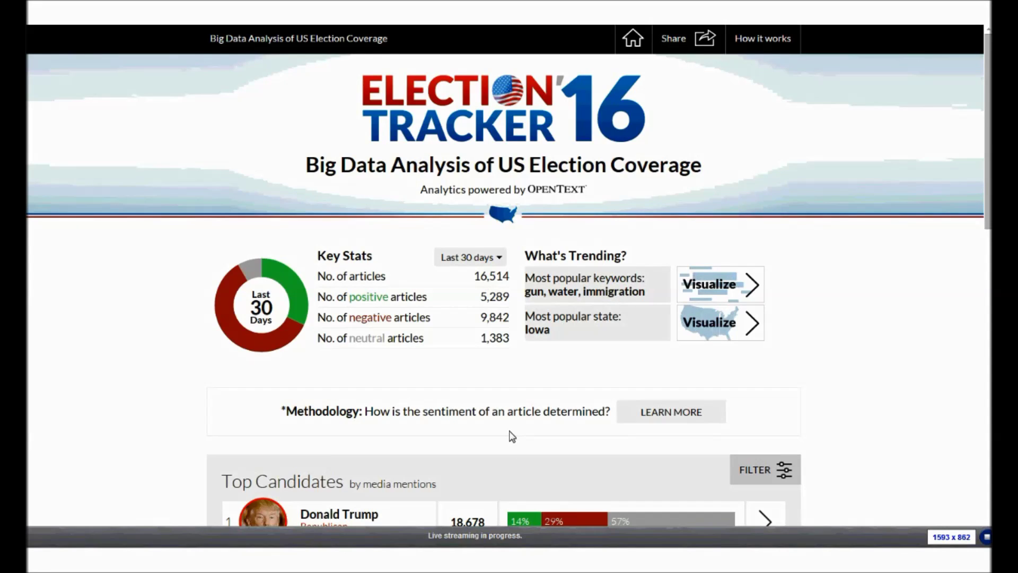
- Set the Key Stats period to All days
click(499, 259)
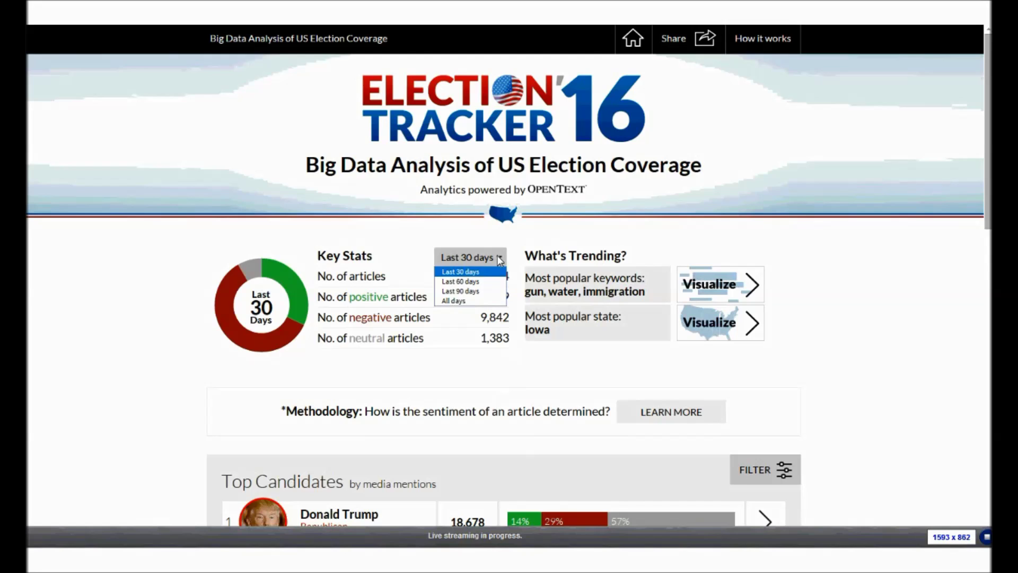
click(490, 302)
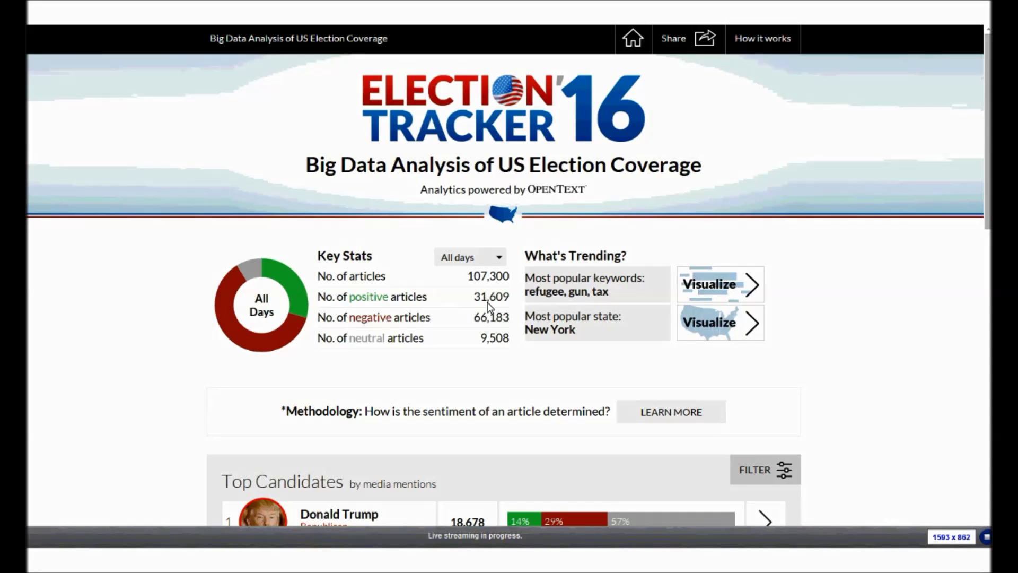
- Visualize the most popular keywords, play the weekly word cloud until the week of September 27, pause it and close it
click(693, 287)
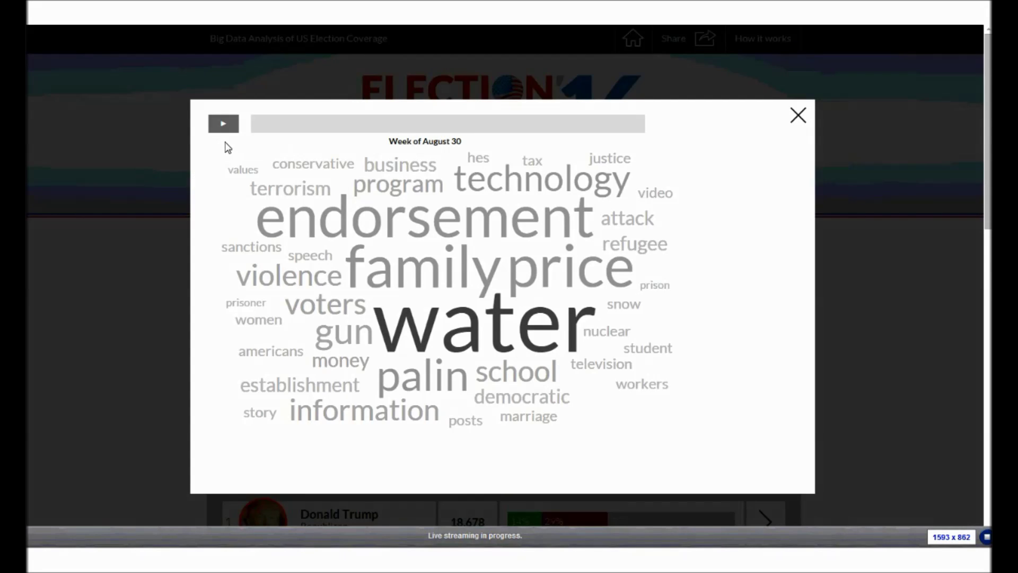
click(223, 125)
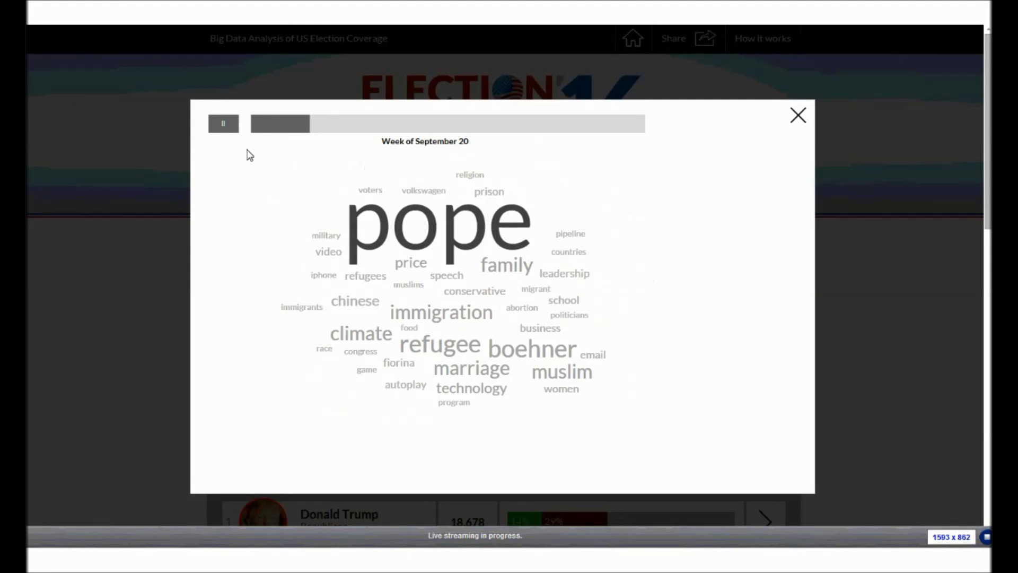
click(222, 127)
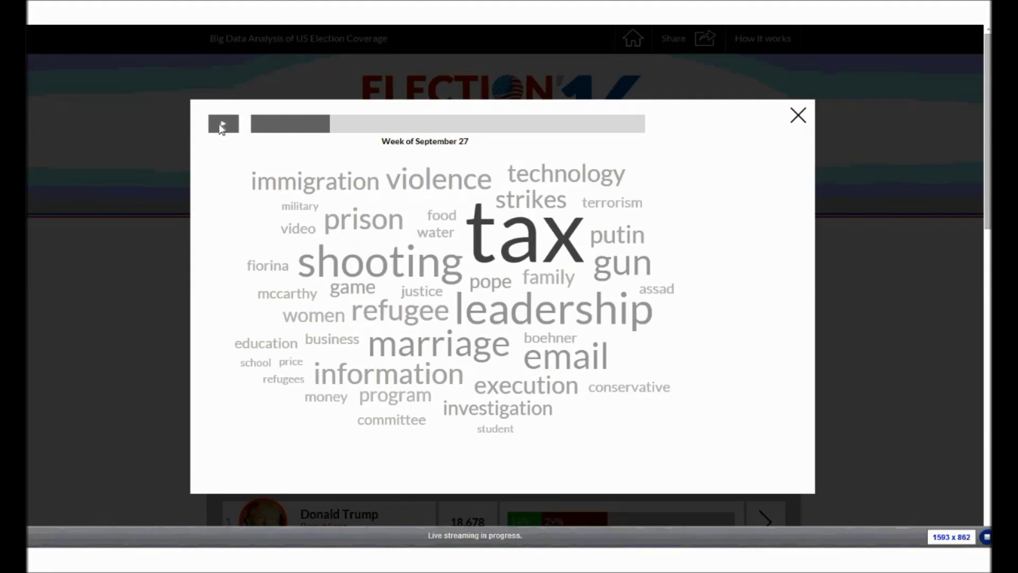
click(799, 118)
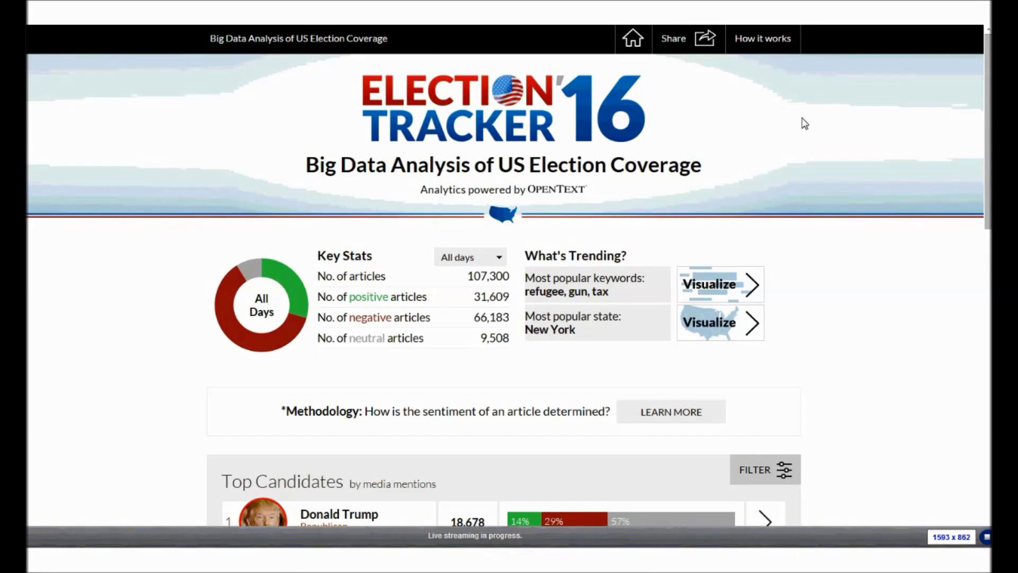
- Filter the Media Breakdown chart to show negative mentions only
scroll(990, 166, down, 2)
drag(989, 166, 990, 480)
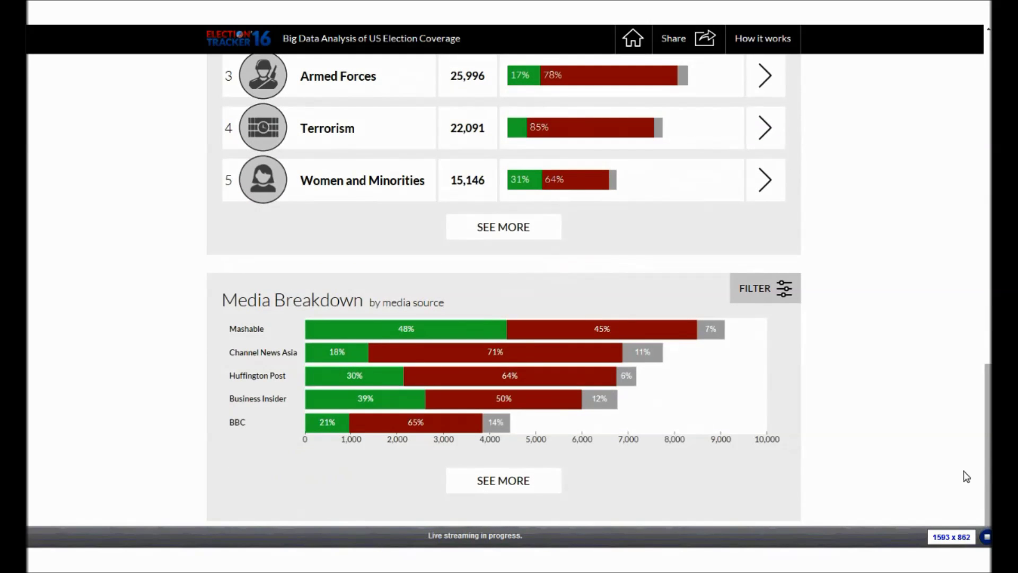
click(775, 288)
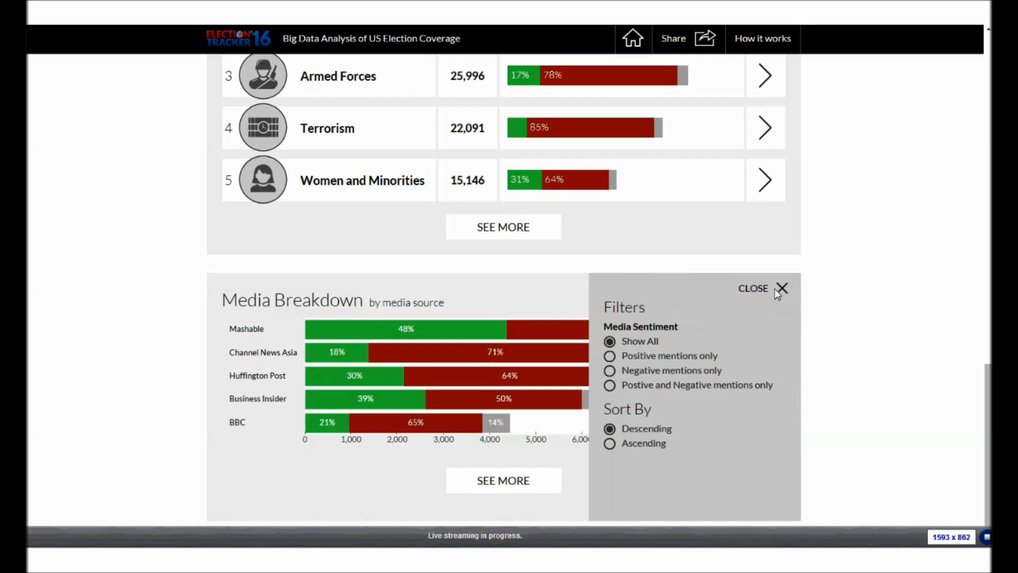
click(612, 371)
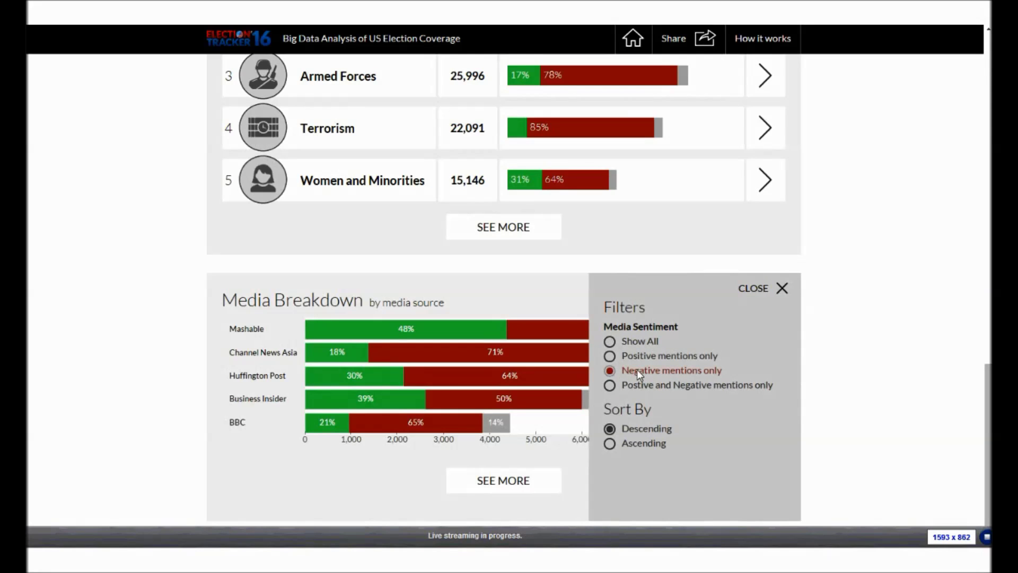
click(779, 290)
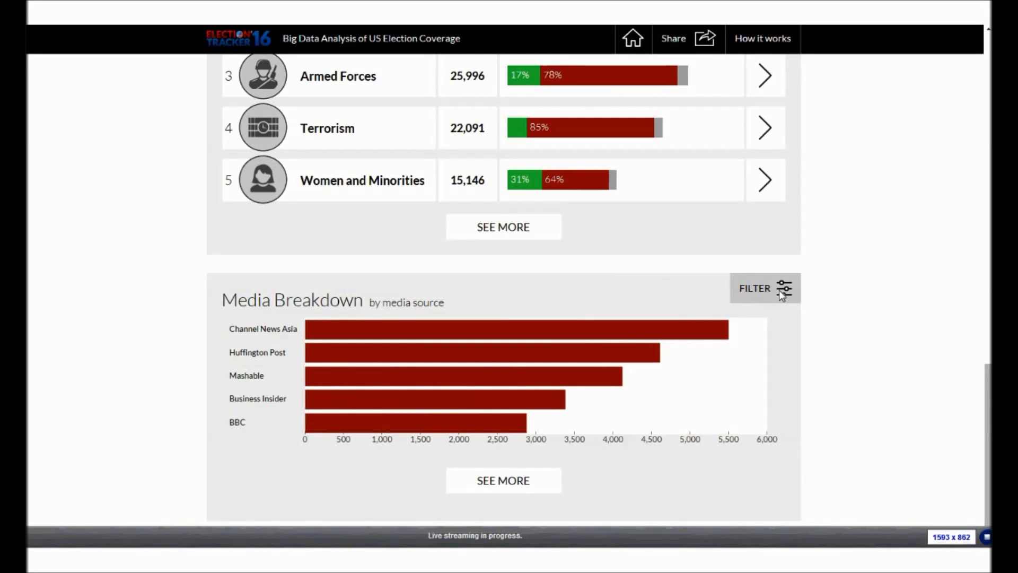
- Open Donald Trump's candidate page from the Top Candidates list
scroll(989, 378, up, 2)
scroll(988, 378, up, 10)
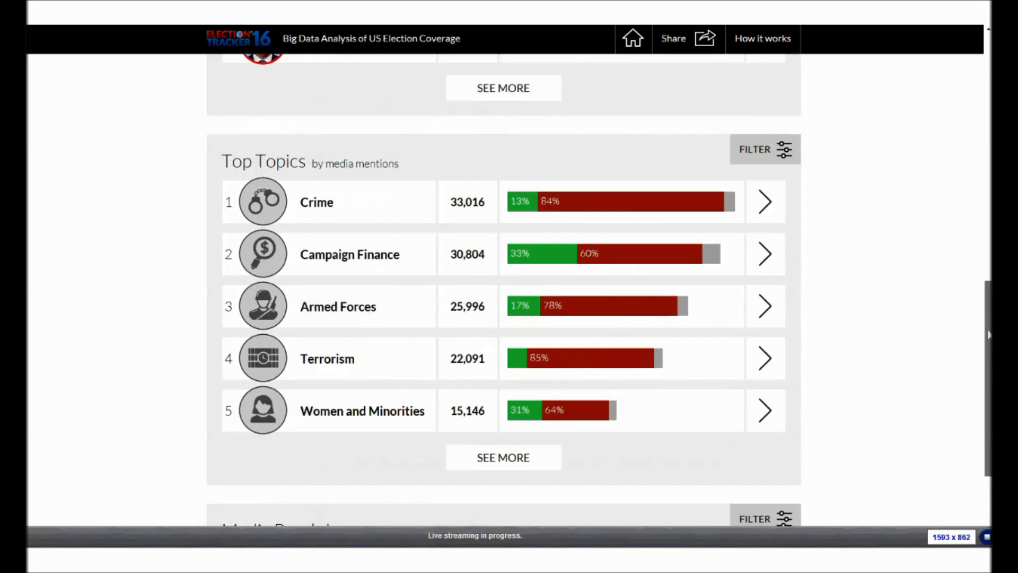
scroll(990, 113, up, 3)
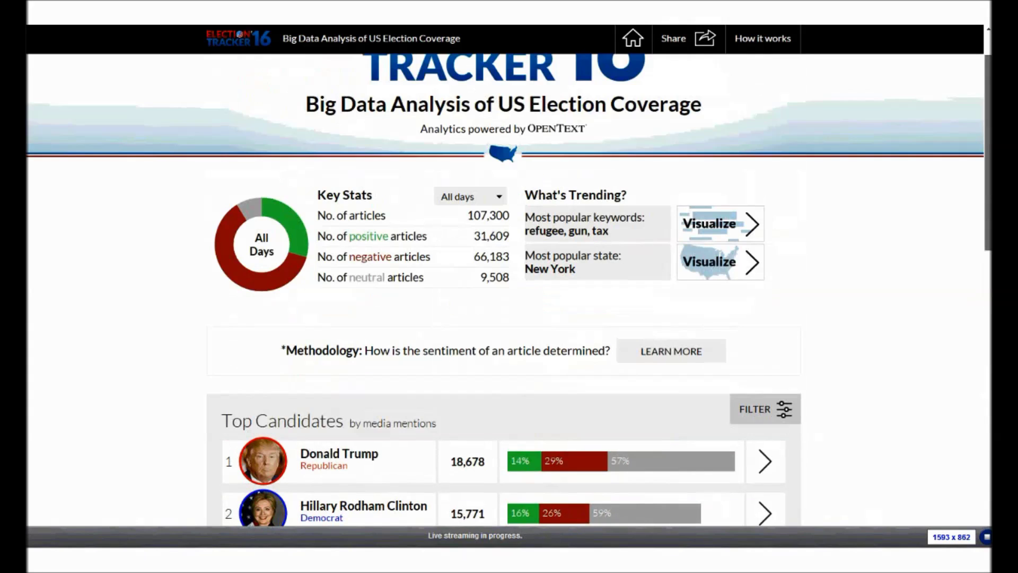
scroll(990, 113, down, 2)
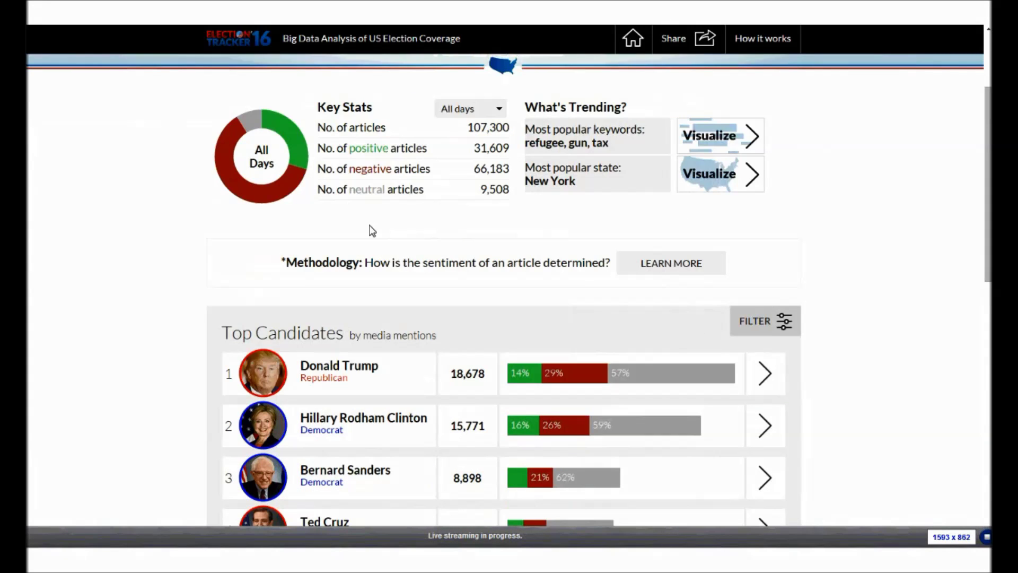
click(281, 382)
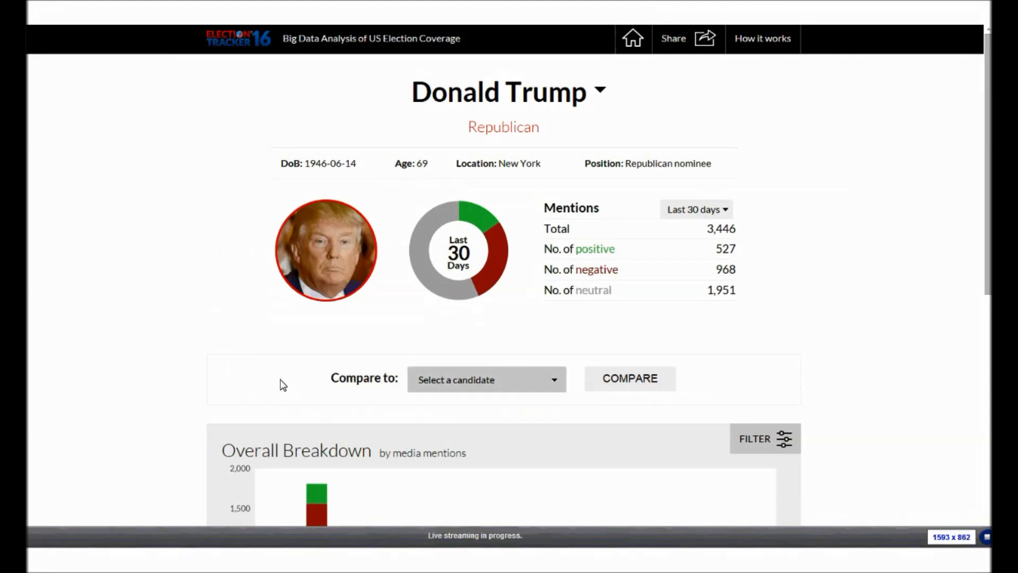
- Compare Donald Trump with Carly Fiorina from his candidate page
drag(989, 244, 955, 384)
scroll(956, 384, up, 5)
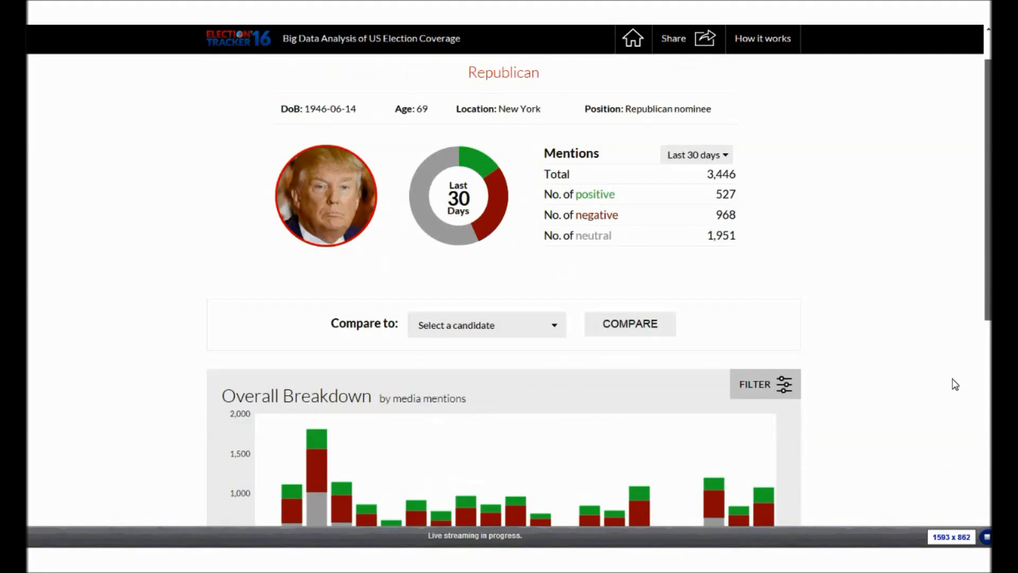
scroll(955, 384, up, 1)
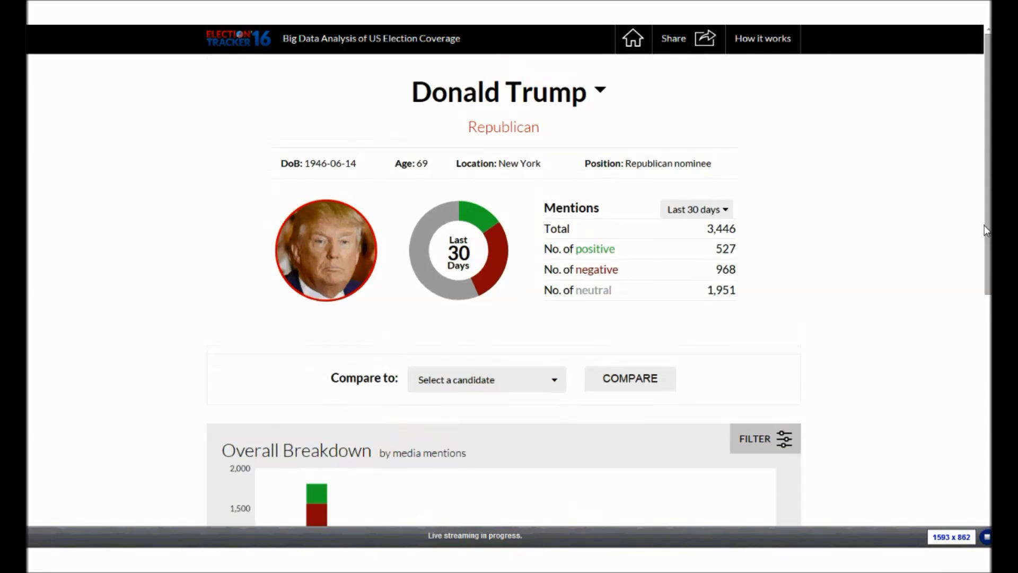
click(561, 383)
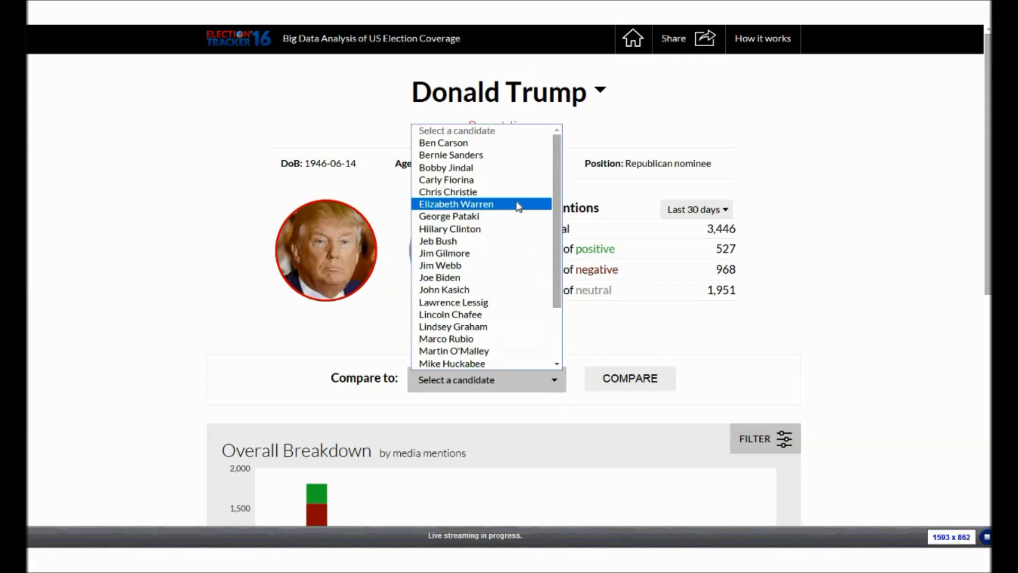
click(509, 183)
click(643, 391)
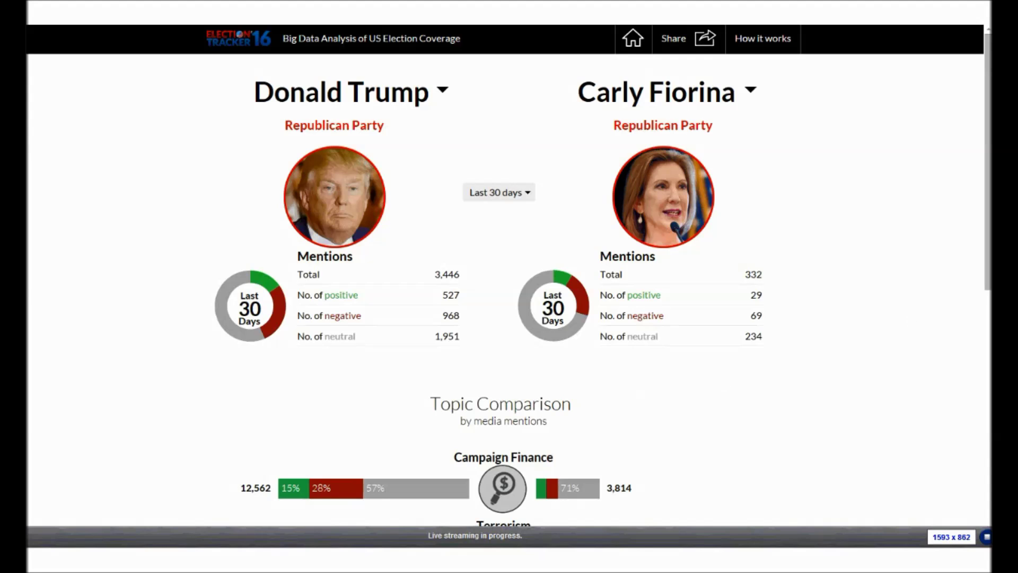
- Replace Carly Fiorina with Marco Rubio in the candidate comparison and view their Media Mentions chart
scroll(988, 265, down, 4)
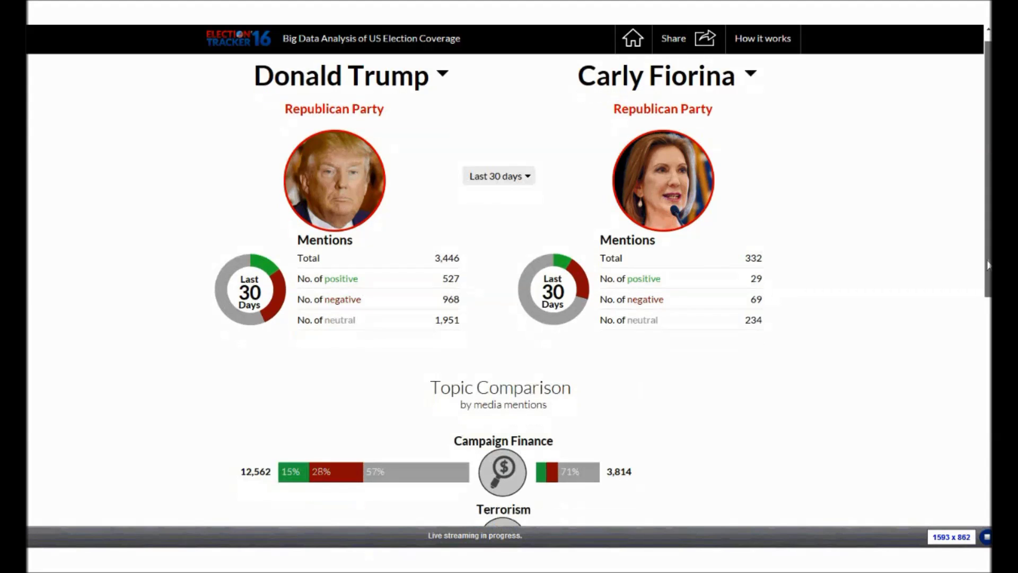
scroll(983, 322, down, 2)
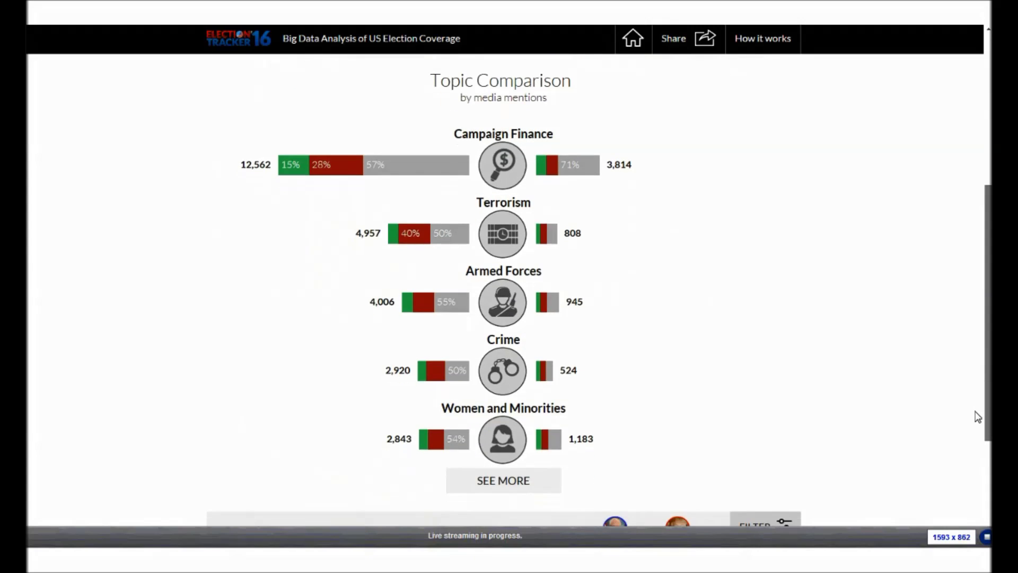
scroll(978, 417, up, 4)
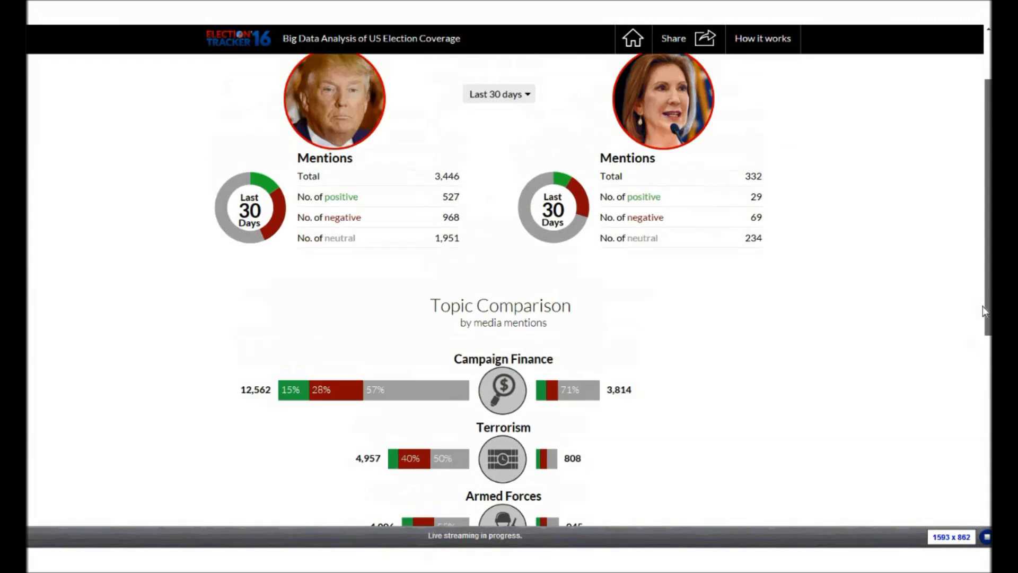
scroll(983, 307, up, 2)
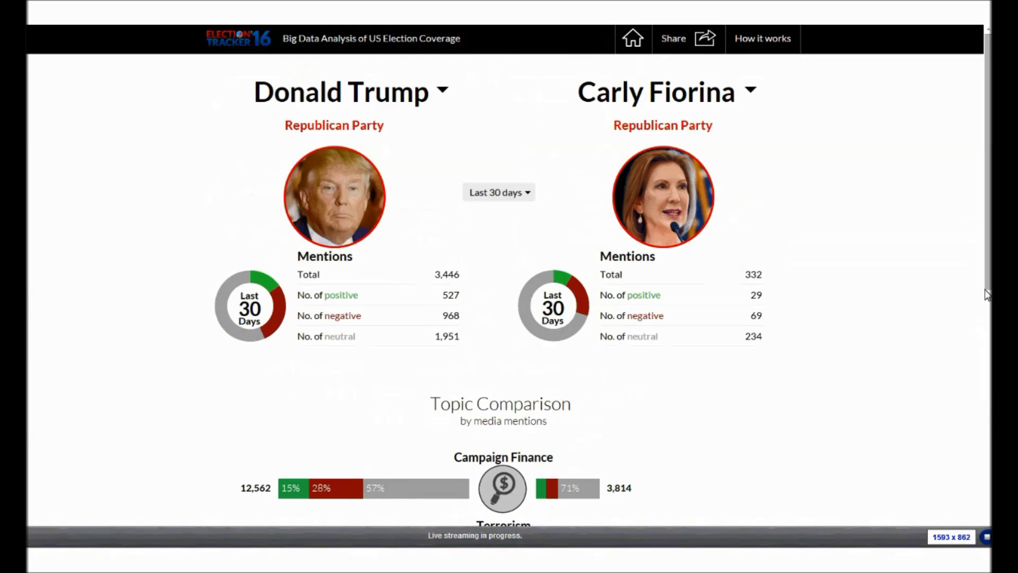
click(753, 94)
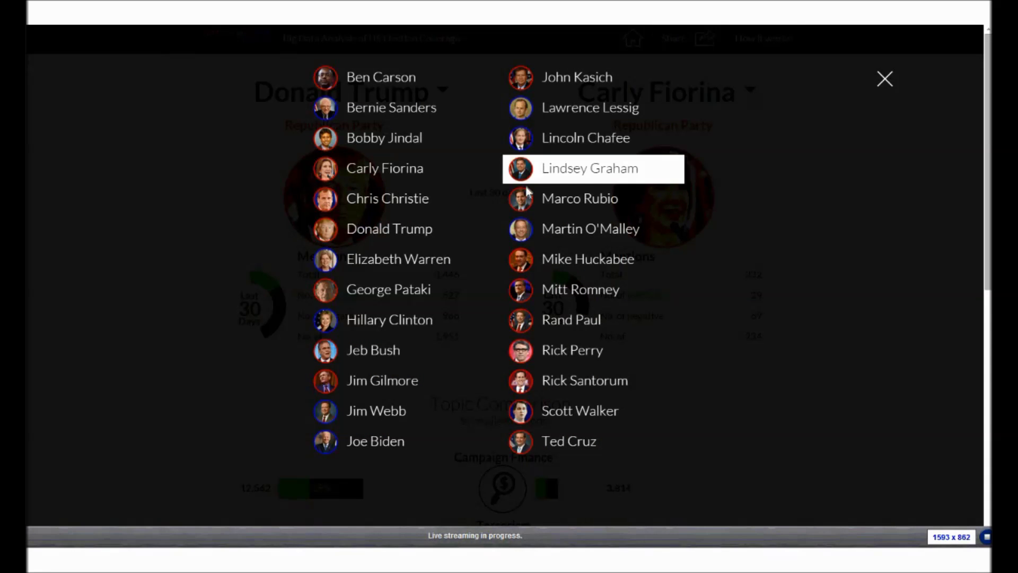
click(530, 199)
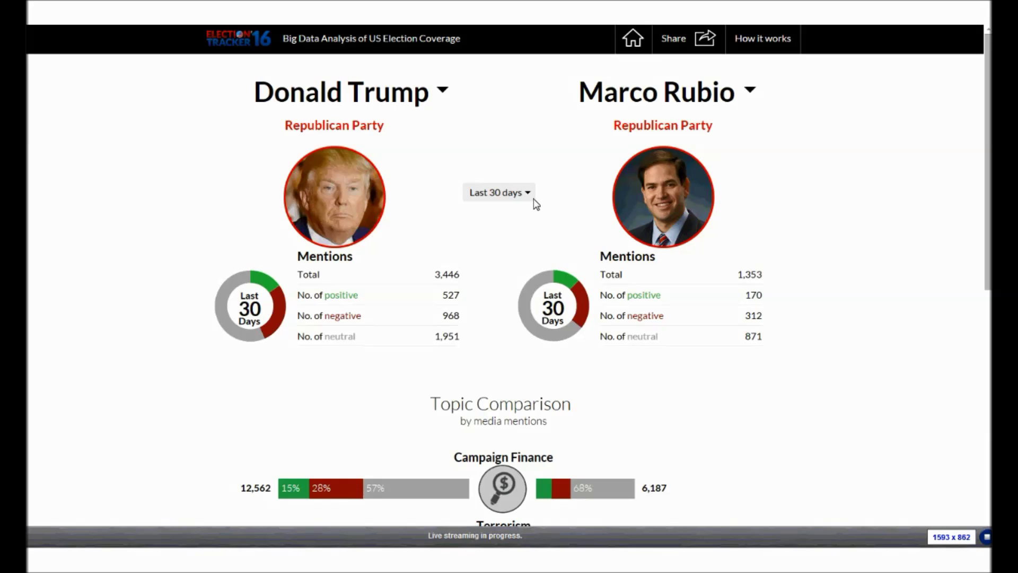
drag(988, 218, 984, 498)
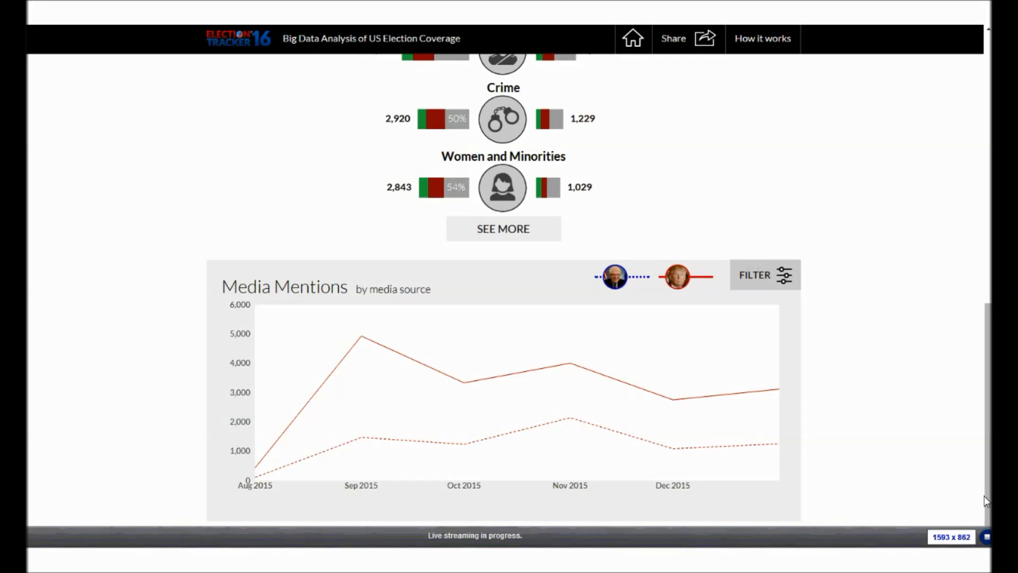
- Return from the candidate comparison to the Election Tracker '16 home page
drag(985, 496, 985, 226)
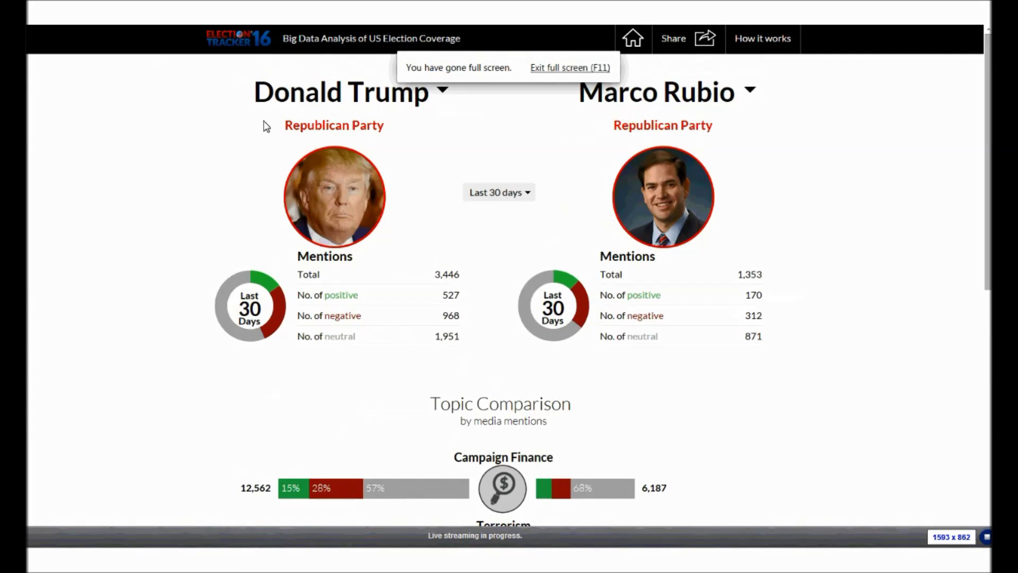
click(641, 44)
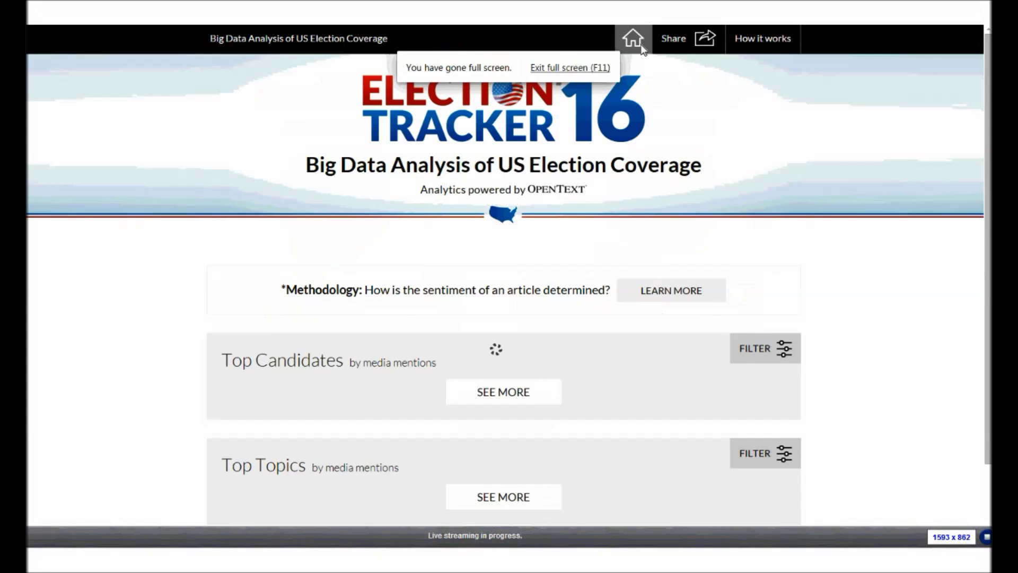
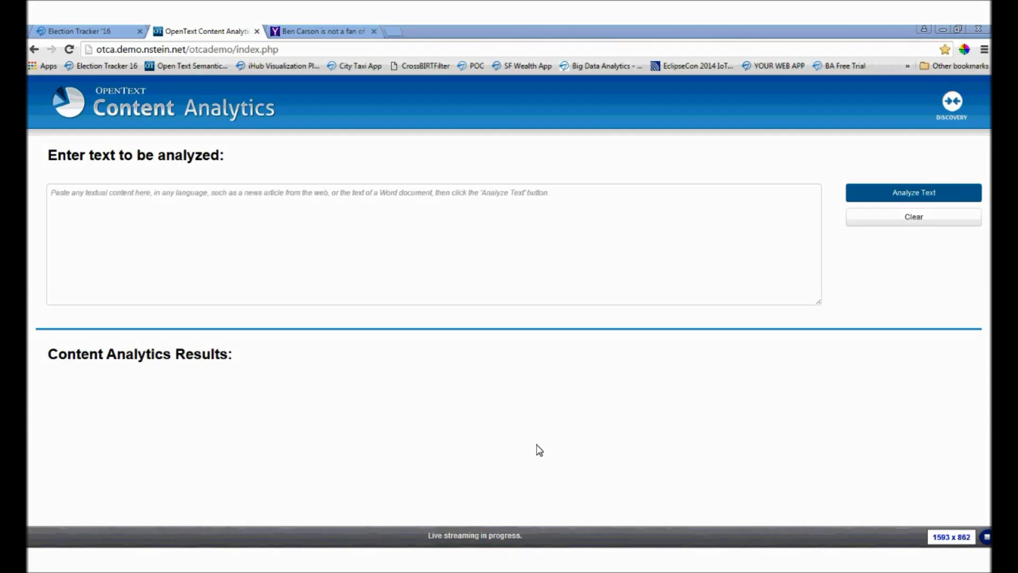
- Switch to the Yahoo Politics article about Ben Carson's 'Saturday Night Live' impersonation and copy its full body text
click(311, 35)
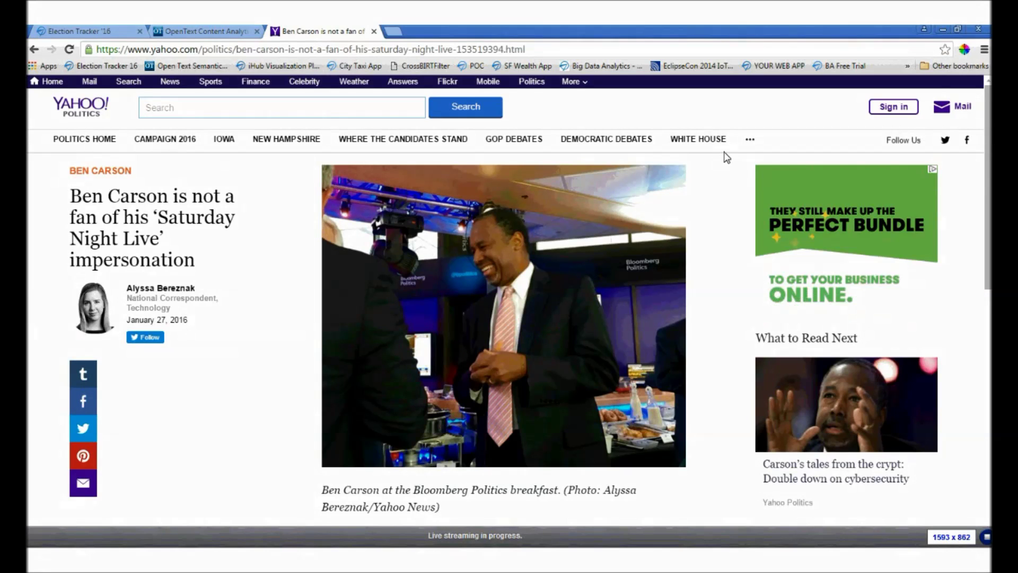
scroll(988, 169, down, 2)
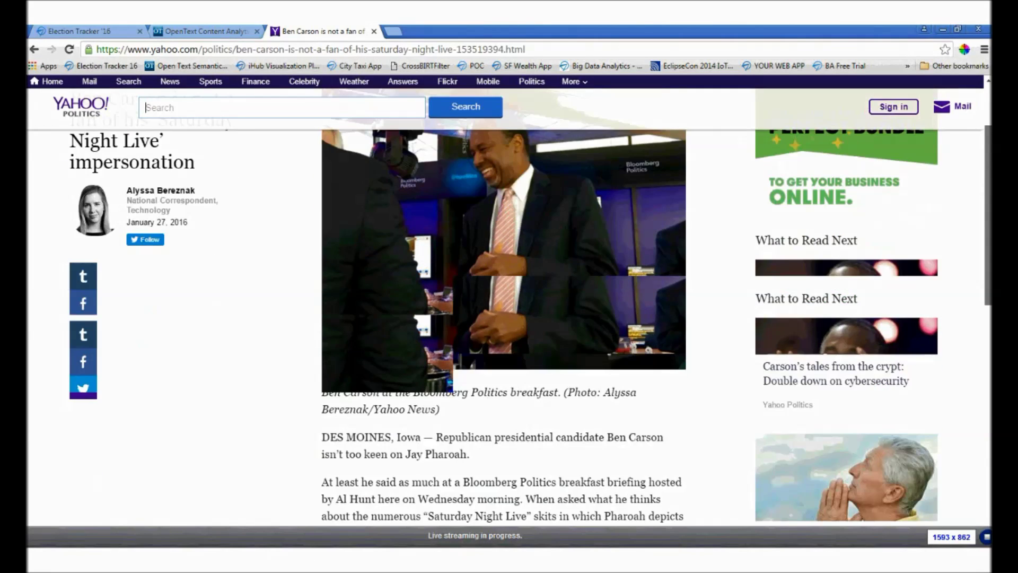
scroll(979, 406, down, 4)
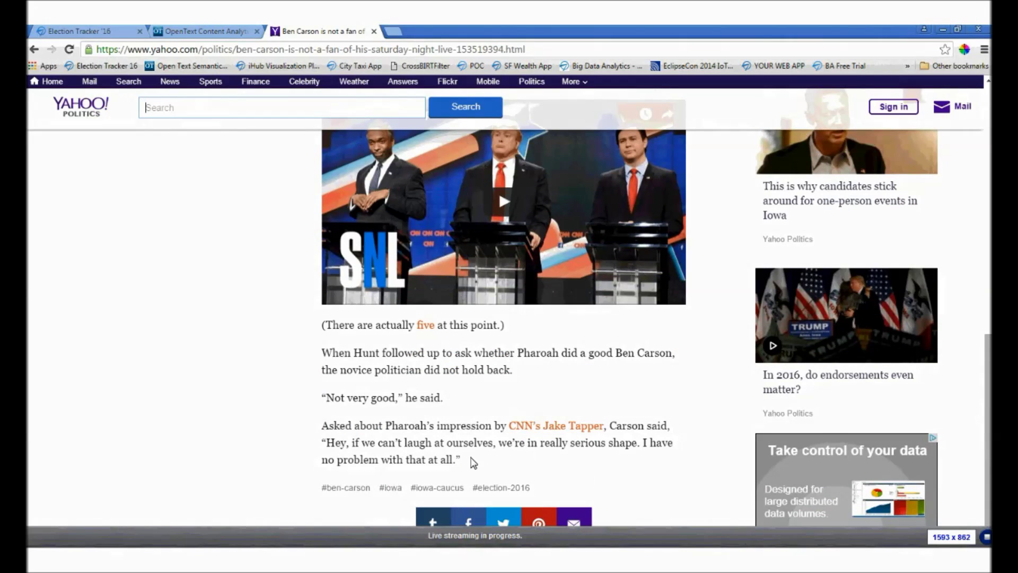
drag(410, 461, 384, 292)
drag(352, 240, 351, 247)
scroll(351, 247, up, 8)
- Paste the copied article into OpenText Content Analytics as the text to be analyzed and run the analysis
click(207, 31)
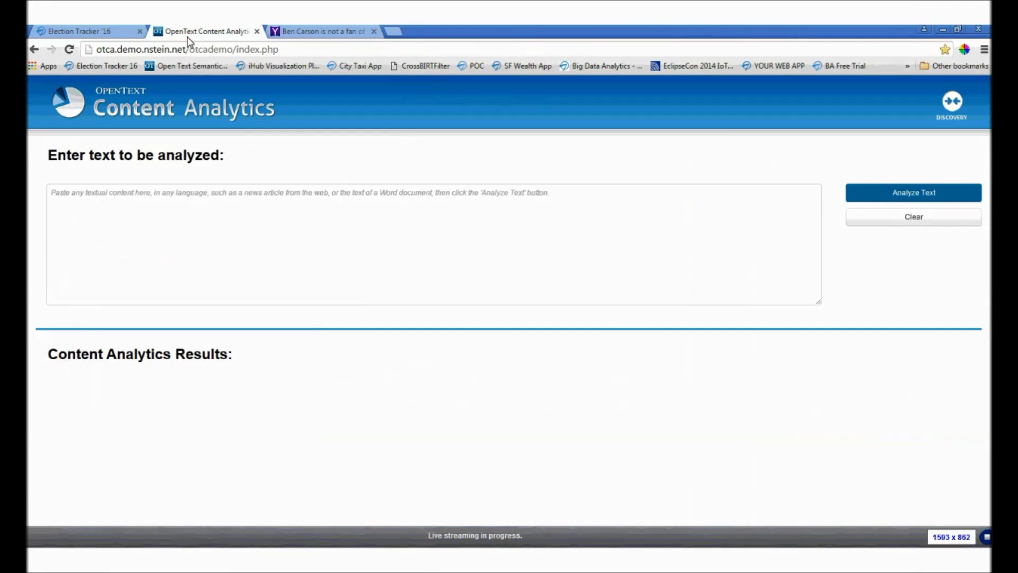
click(179, 280)
key(ctrl+v)
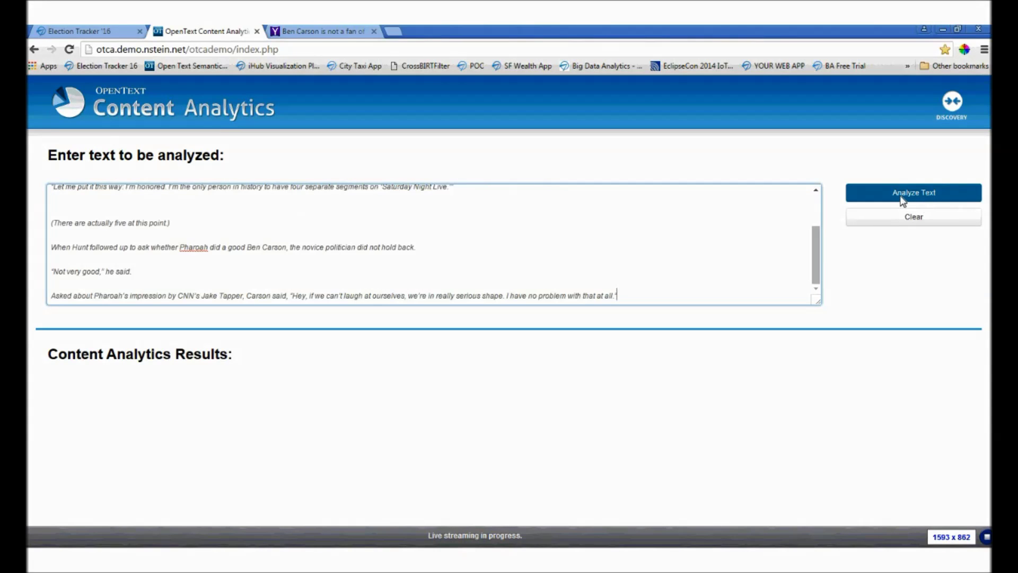
drag(813, 247, 825, 212)
scroll(826, 212, down, 2)
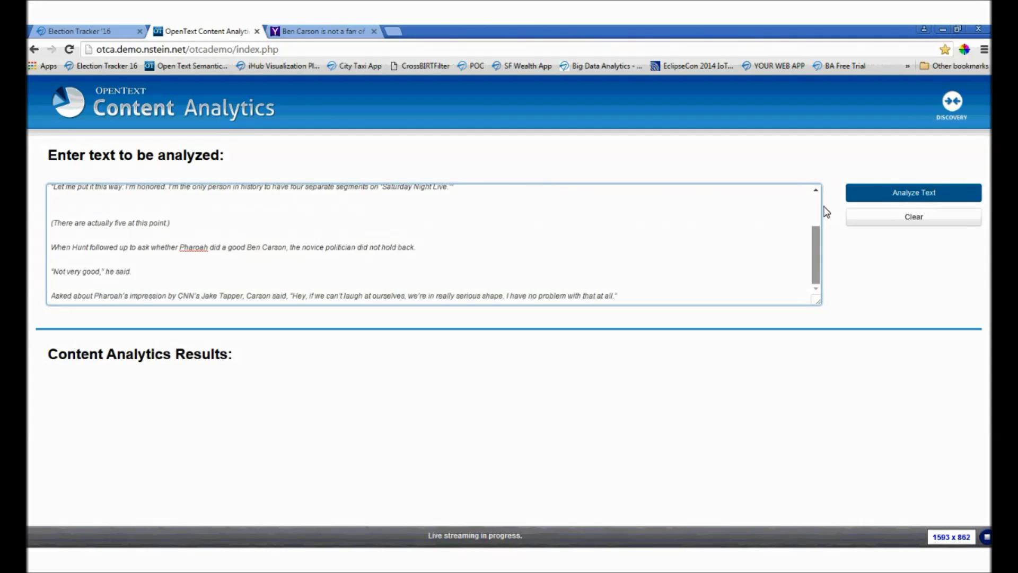
click(919, 194)
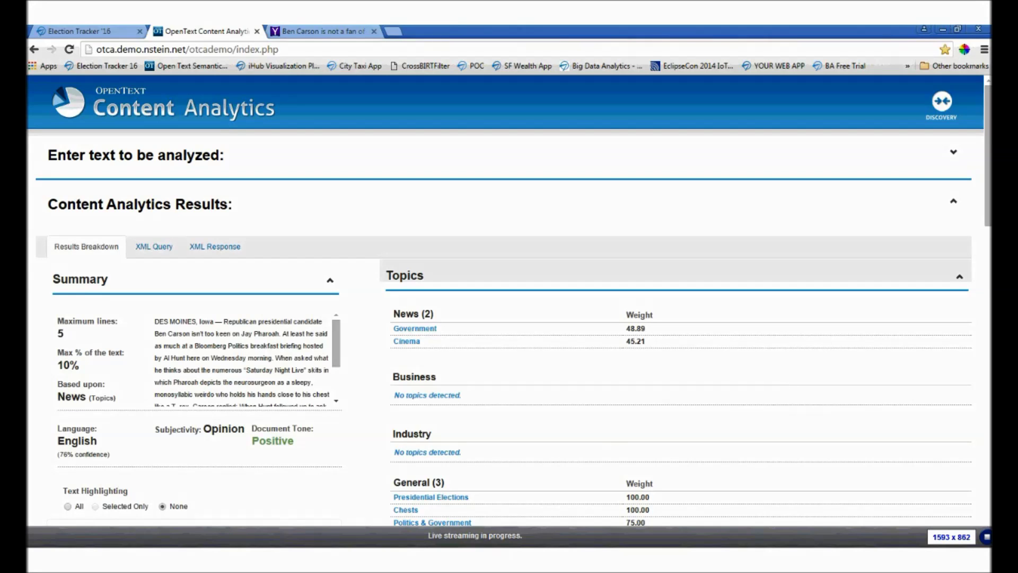
- Review the Topics, Entities and Concepts results, collapsing each in turn, and examine the Sentiment Analysis and document summary
click(963, 278)
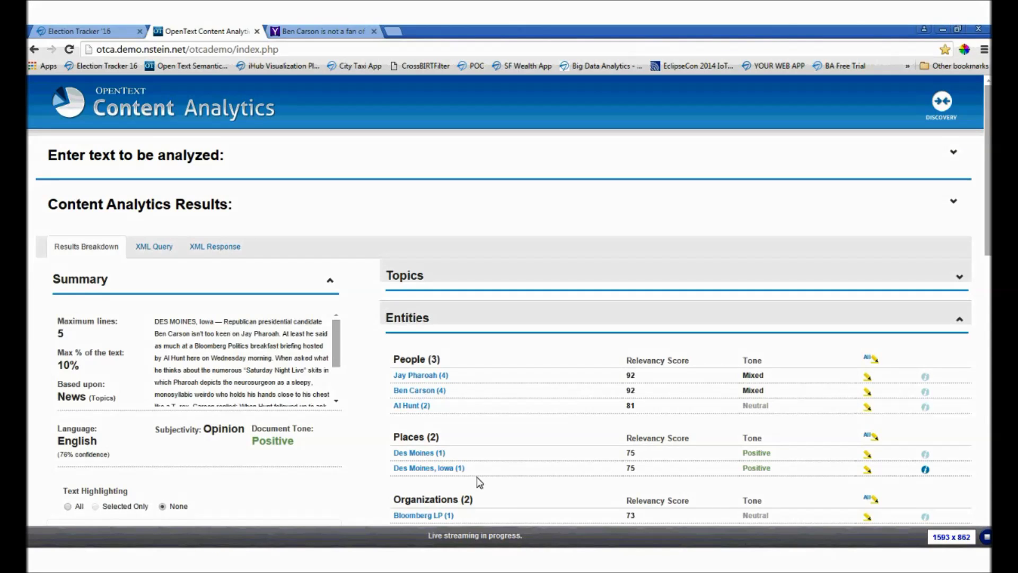
click(960, 320)
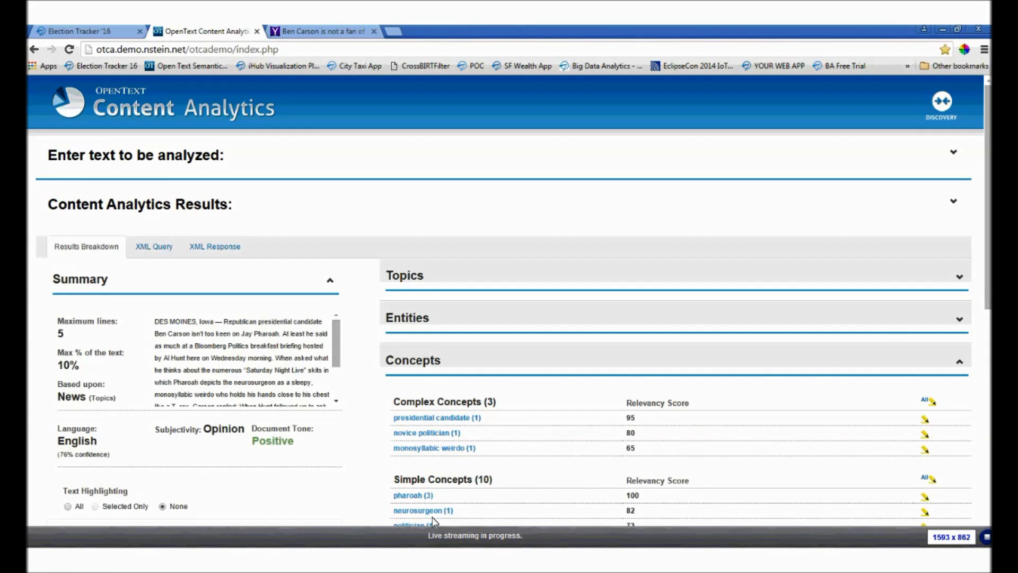
click(960, 363)
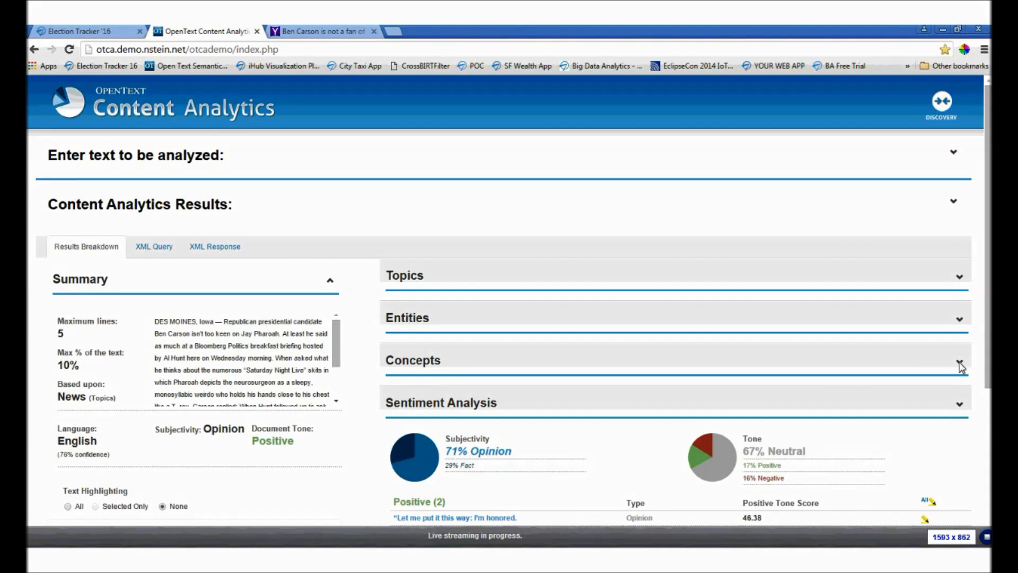
scroll(987, 371, down, 2)
scroll(988, 399, up, 2)
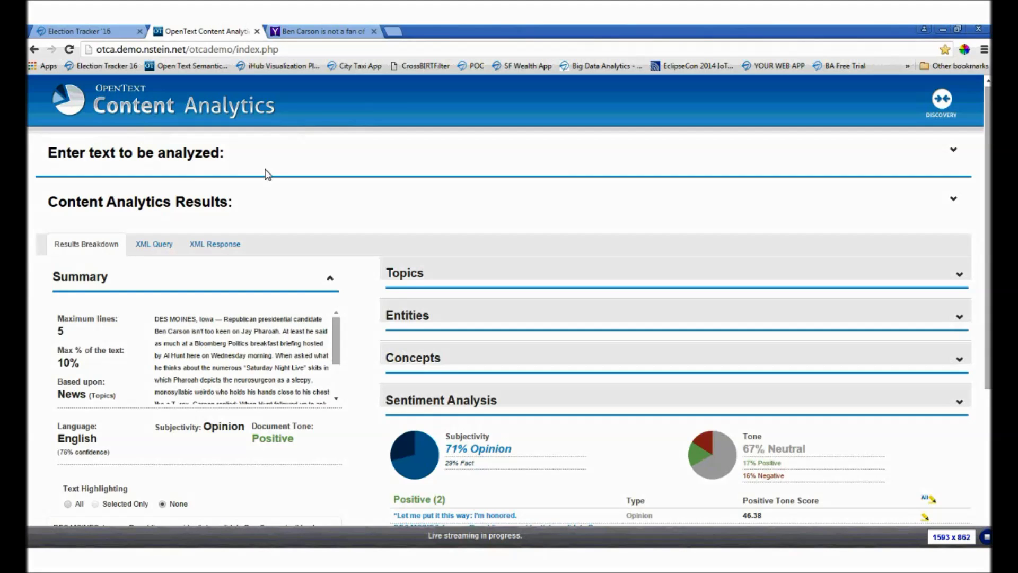
scroll(989, 287, down, 3)
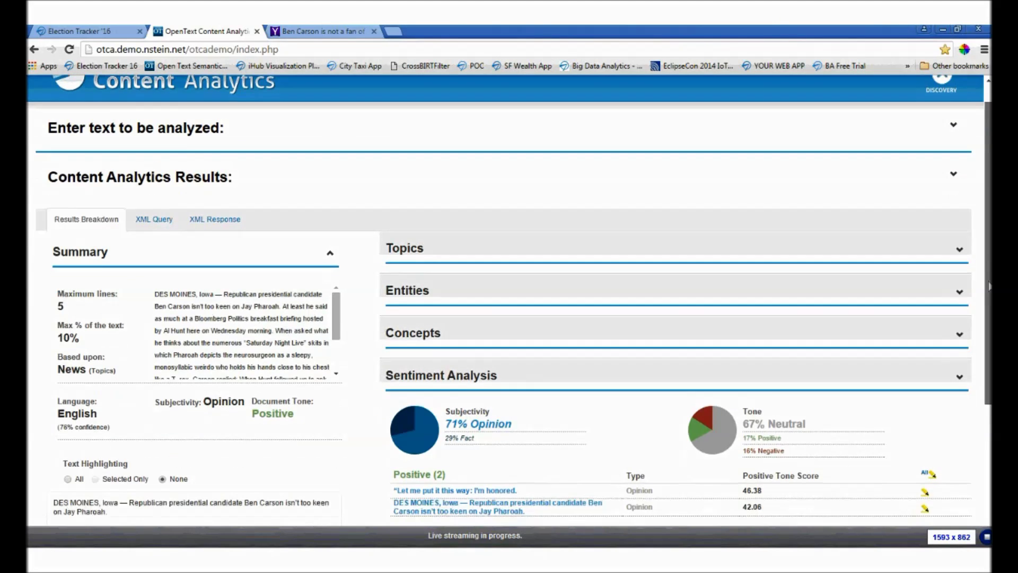
scroll(989, 286, up, 3)
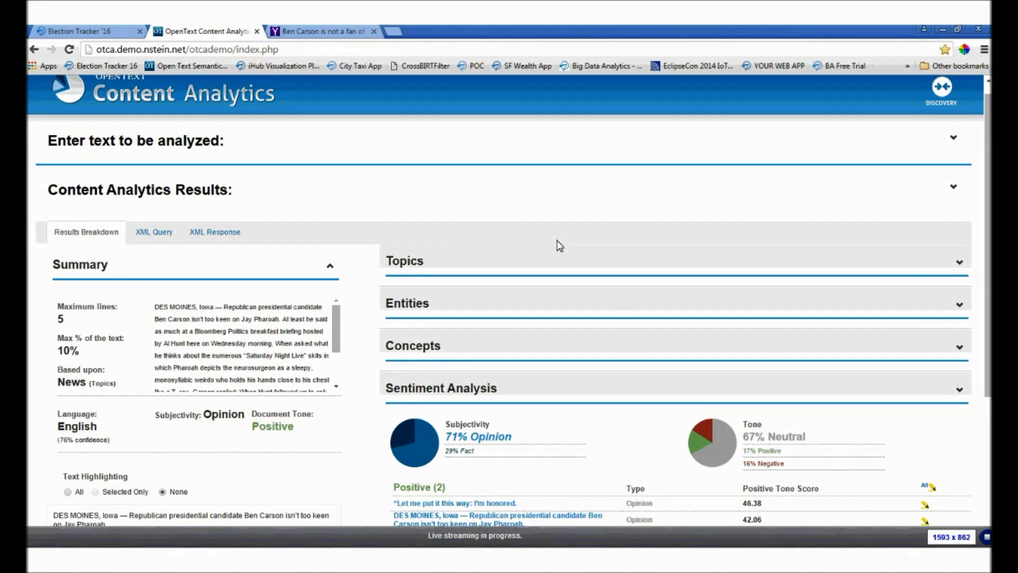
- Switch to Actuate BIRT Designer and examine the Candidate Breakdown chart's data settings and available value series fields, leaving them as they are
key(alt+Tab)
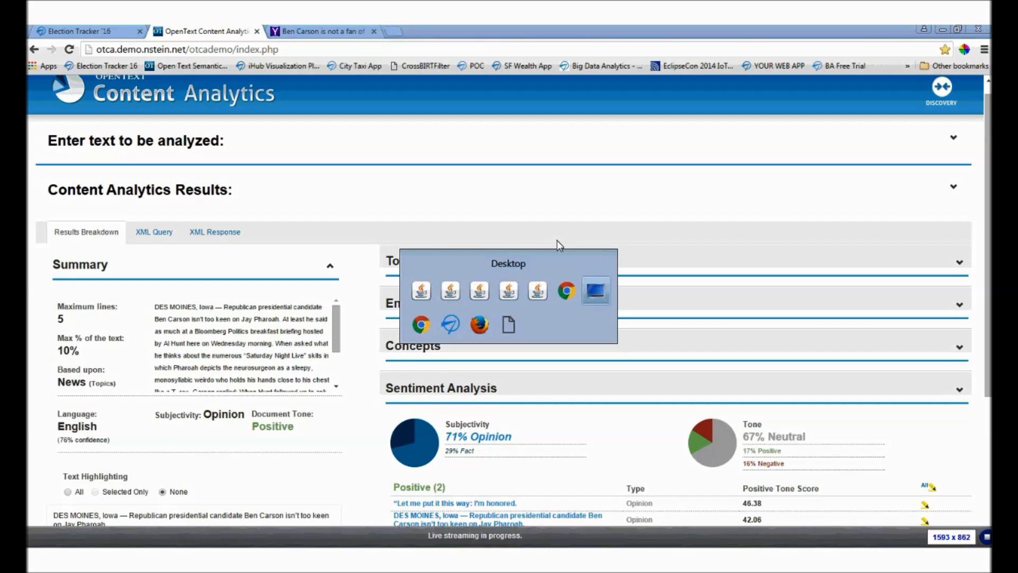
key(alt+Tab)
key(alt+Tab)
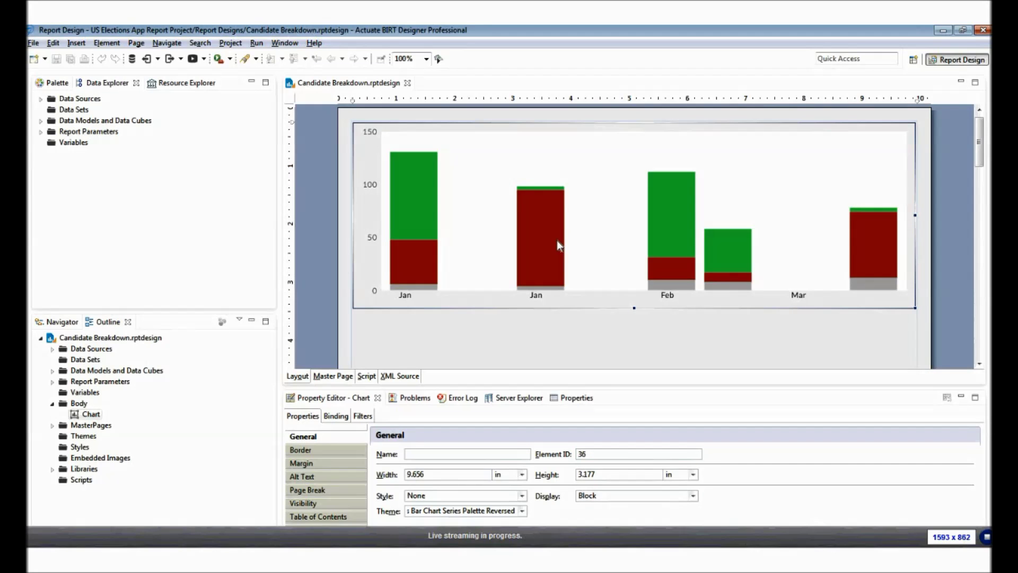
double_click(553, 237)
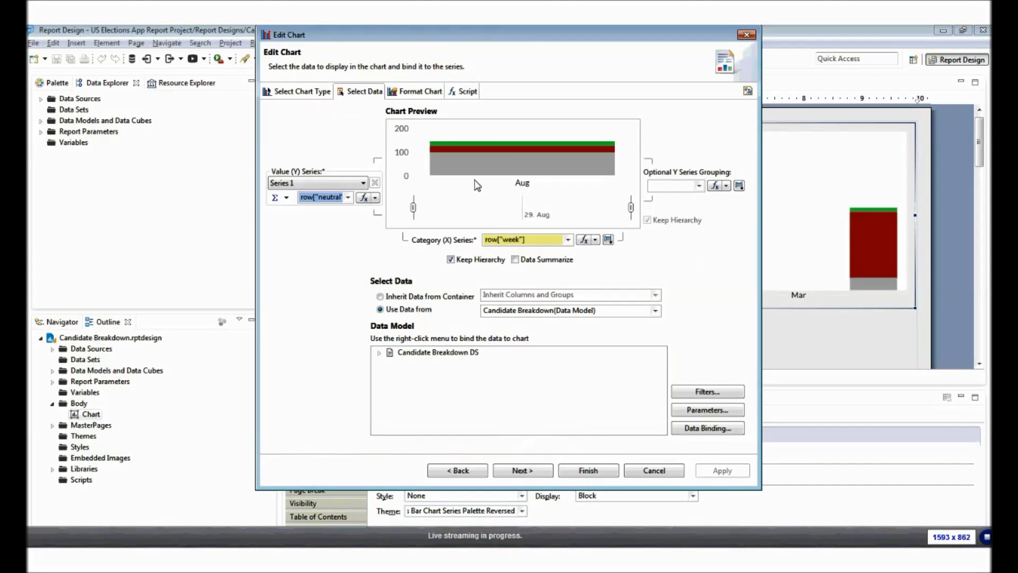
click(348, 198)
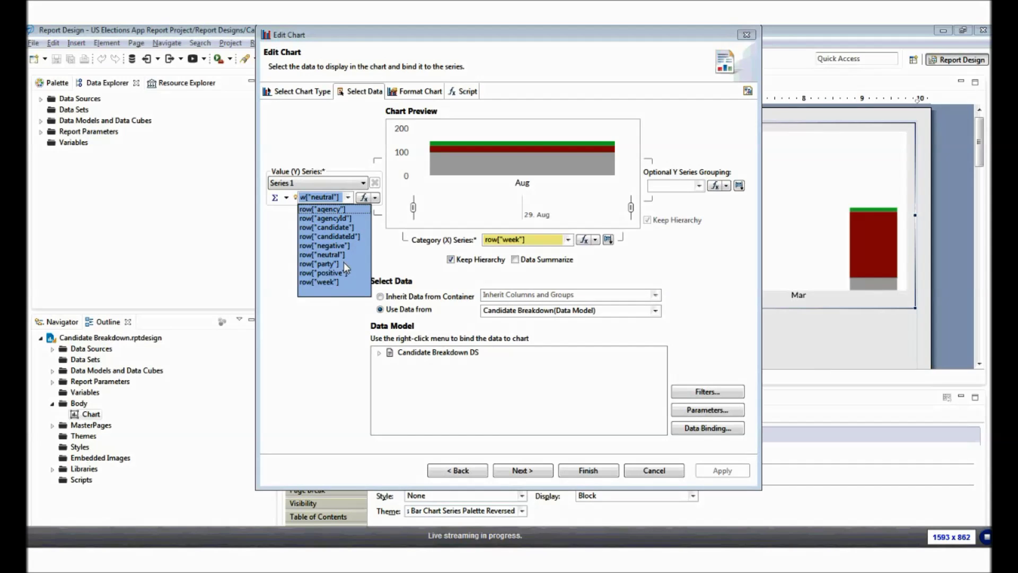
click(657, 472)
- Preview the Candidate Breakdown report in the web viewer with pCandidateId 1 and pMediaId All Media
click(195, 60)
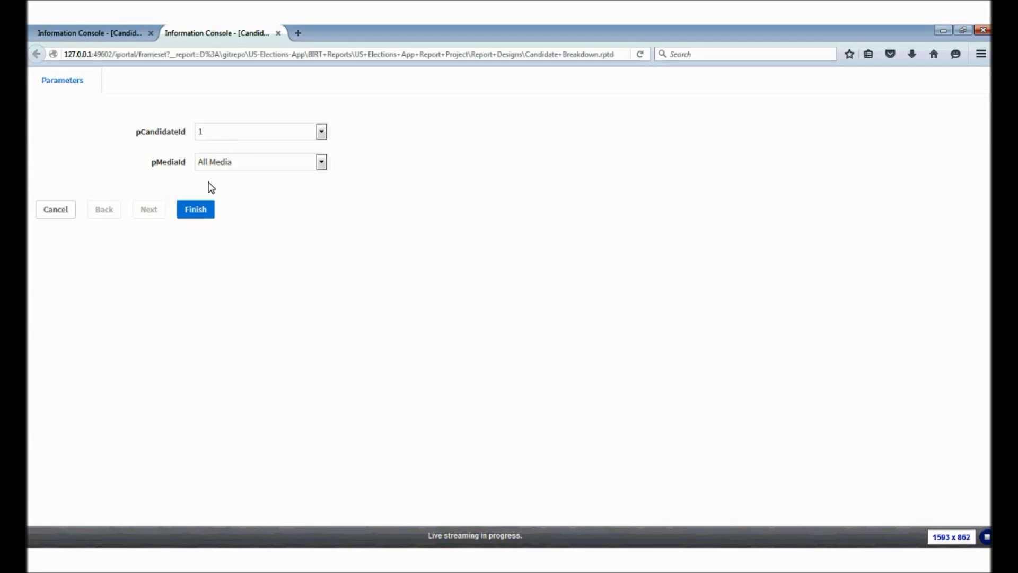
click(198, 212)
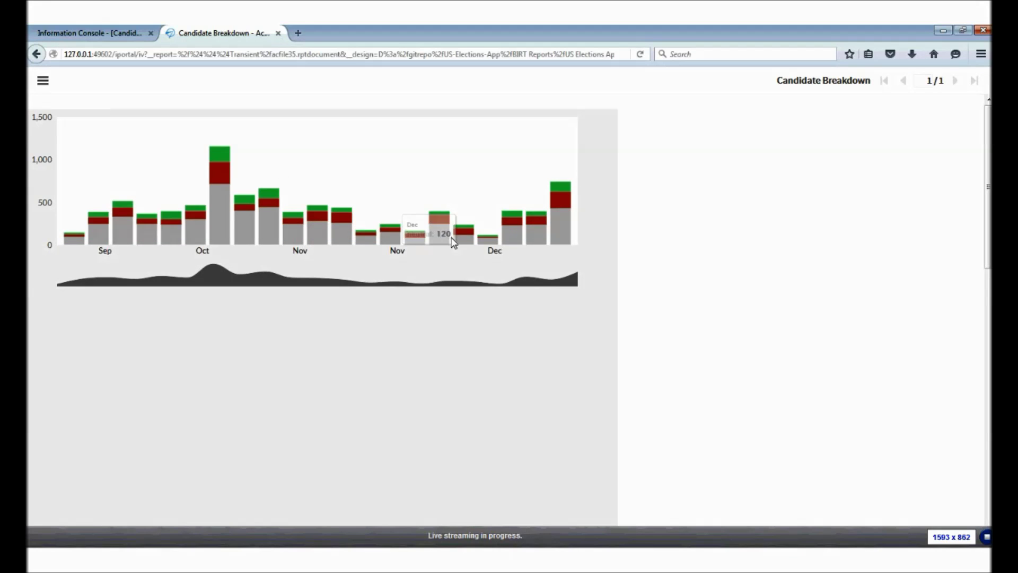
- Switch back to Election Tracker '16 in Chrome, open Donald Trump's candidate page and view the Overall Breakdown chart
key(alt+Tab)
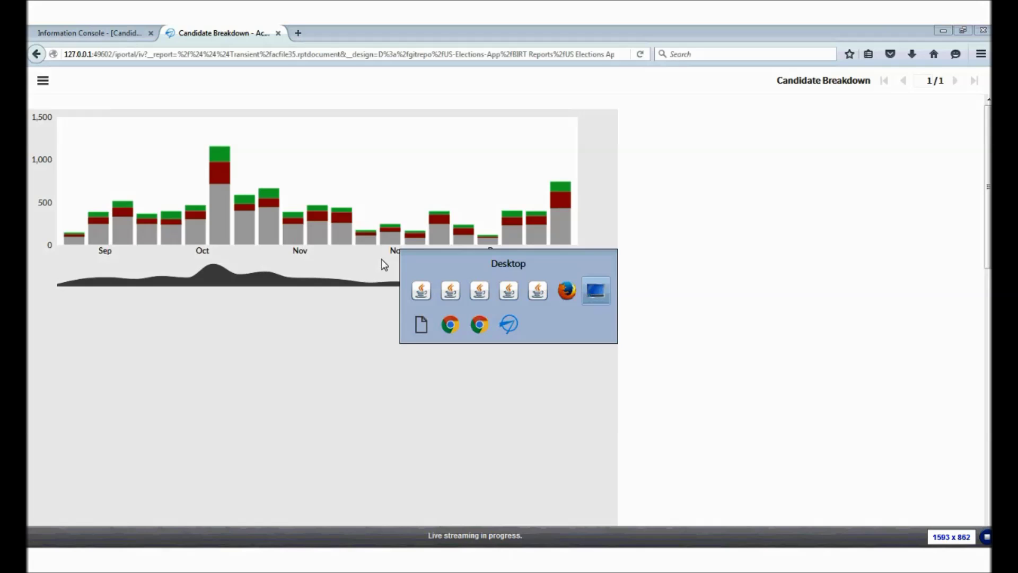
key(alt+Tab)
key(alt+Tab)
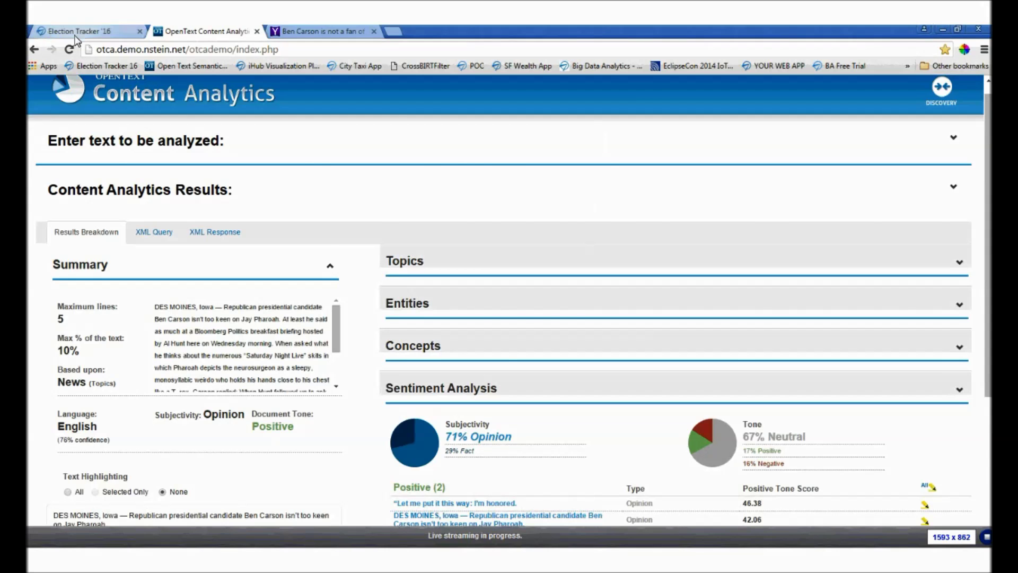
click(75, 33)
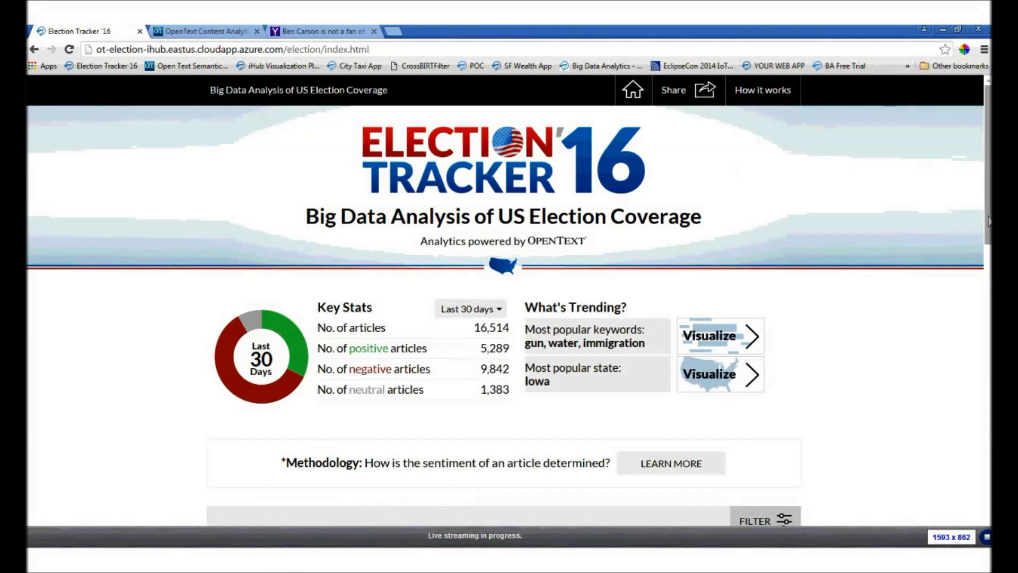
drag(988, 183, 989, 299)
click(296, 225)
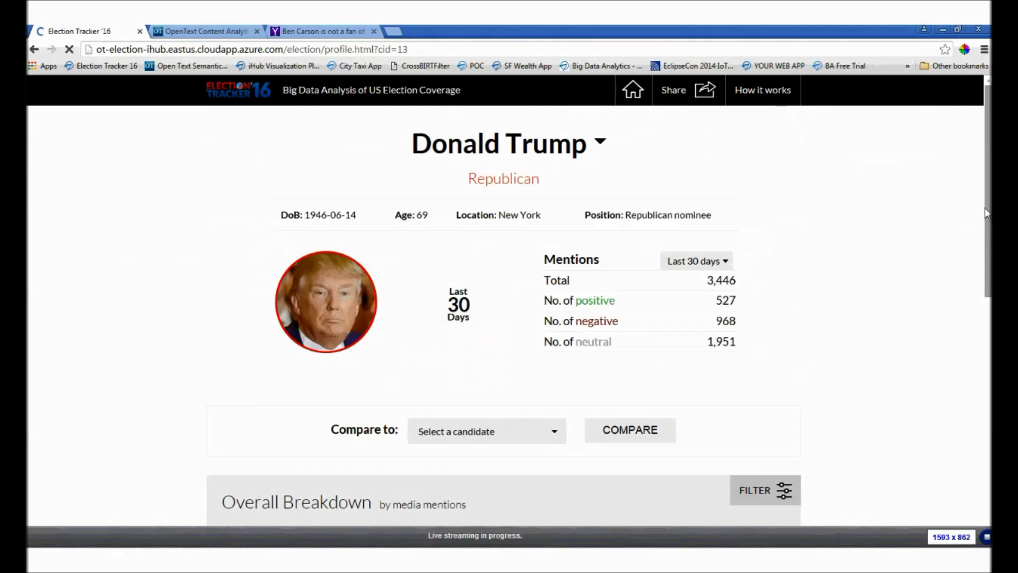
scroll(988, 212, down, 6)
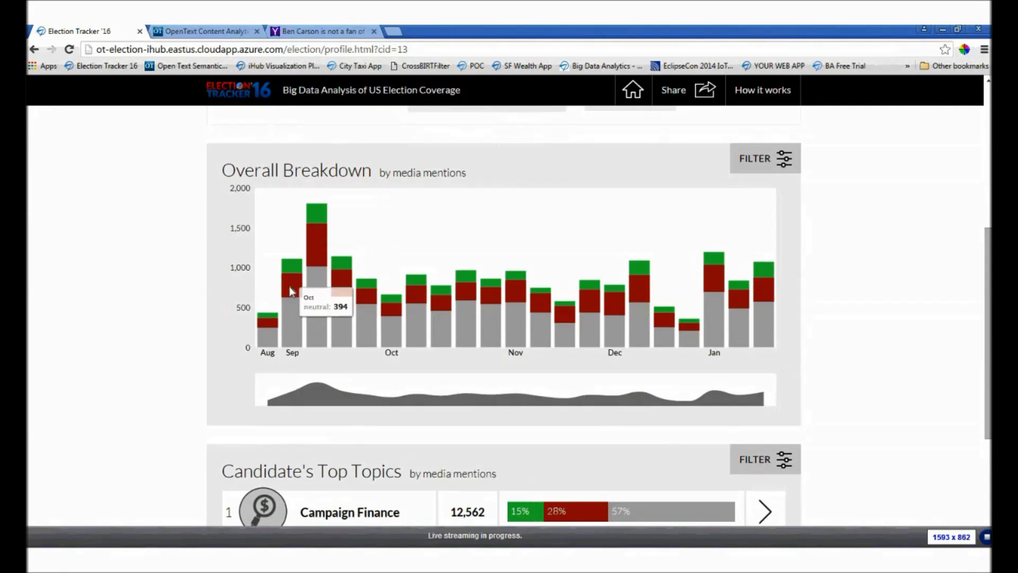